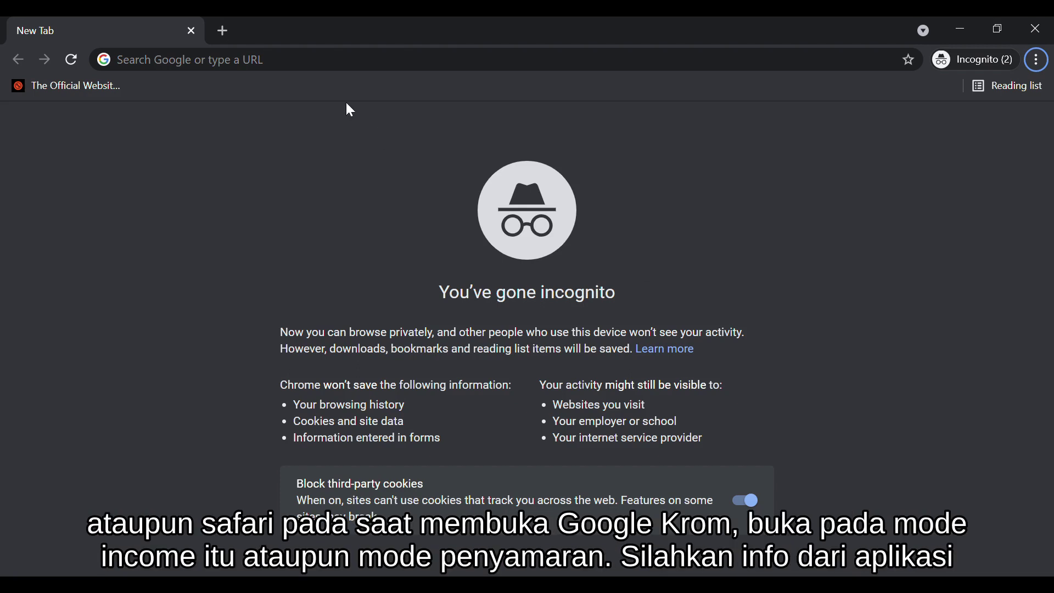
- Load the SiLacak training site at training-silacak.kemkes.go.id in Chrome
{"action": "left_click", "coordinate": [337, 72]}
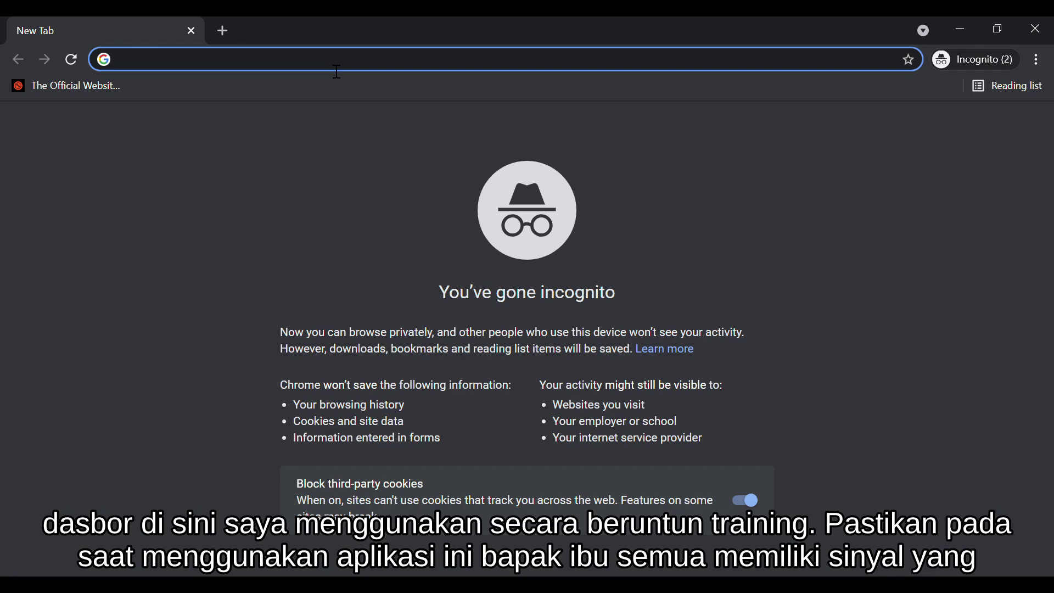
{"action": "type", "text": "a"}
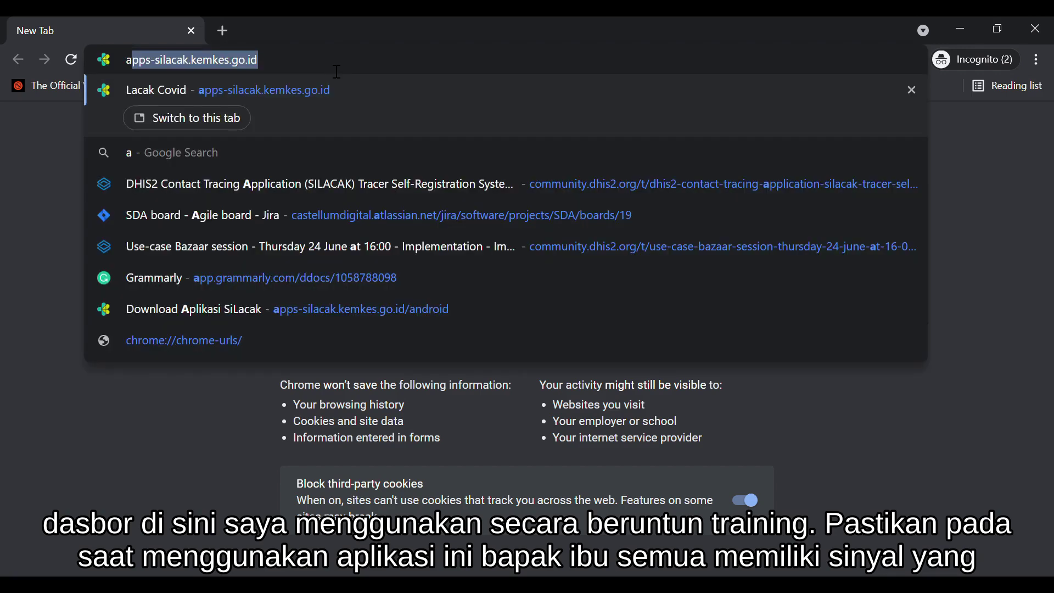
{"action": "key", "text": "BackSpace"}
{"action": "key", "text": "BackSpace"}
{"action": "type", "text": "training"}
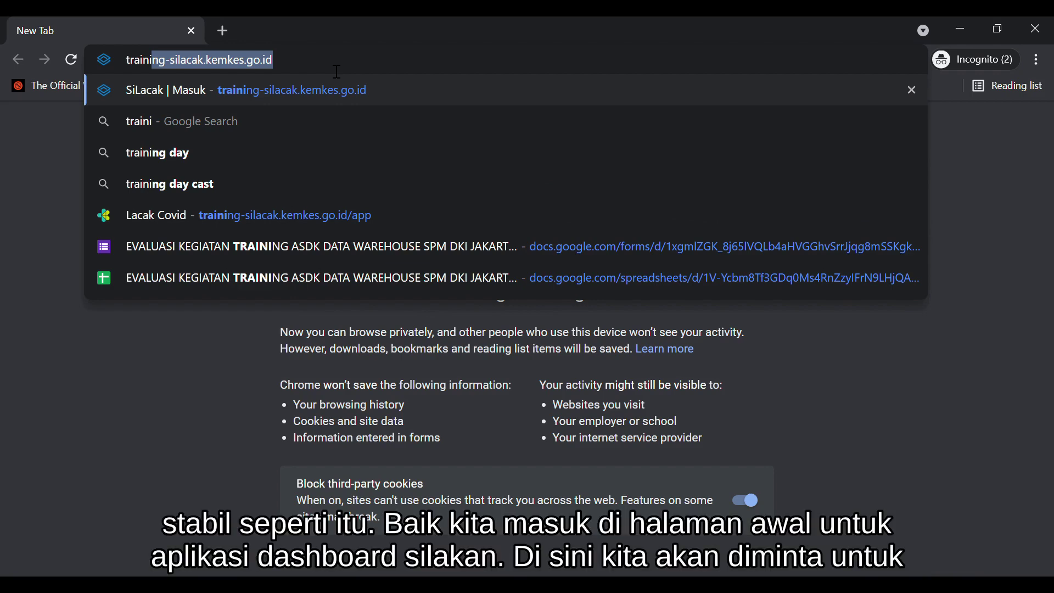
{"action": "key", "text": "Return"}
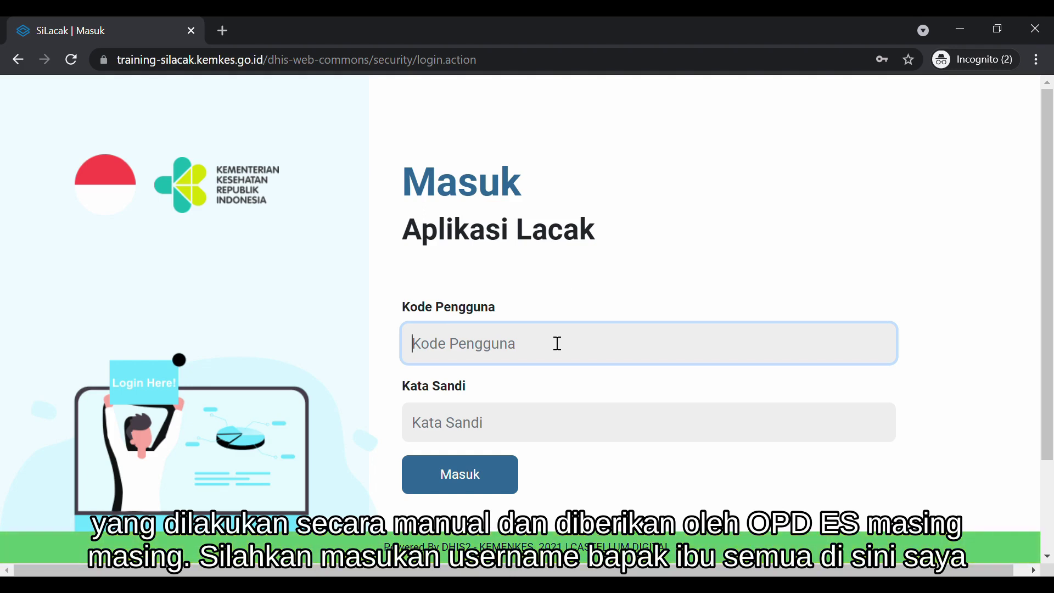
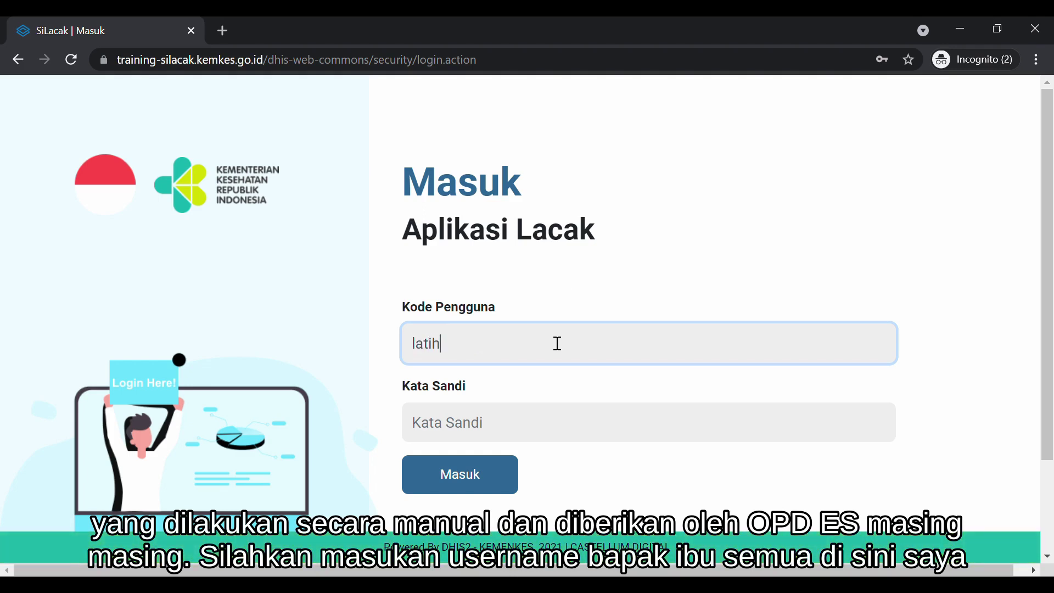
- Log in with the training account's user code and password via Masuk
{"action": "left_click", "coordinate": [600, 416]}
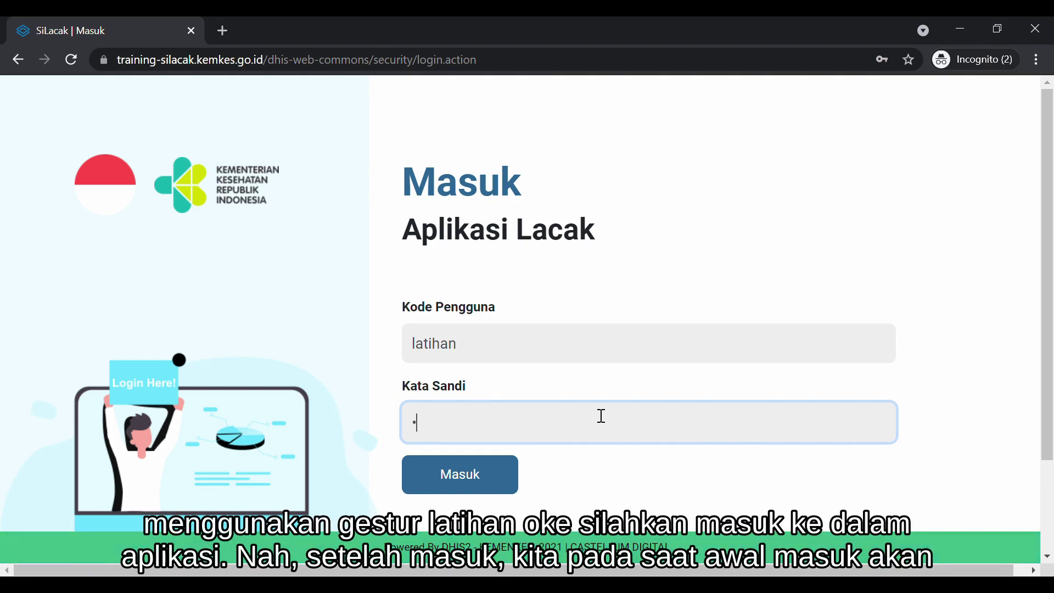
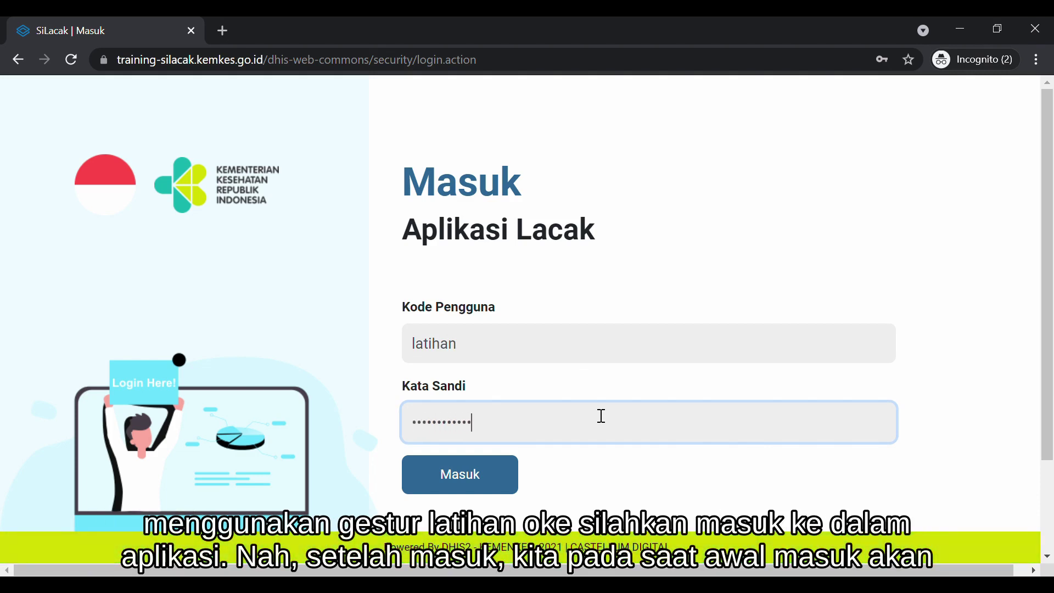
{"action": "left_click", "coordinate": [505, 473]}
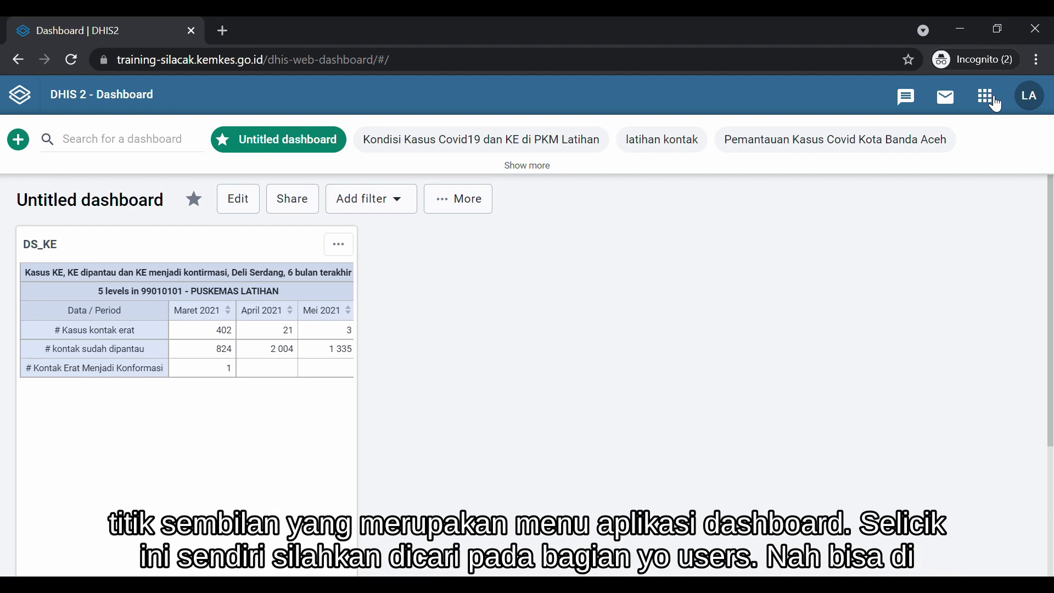
- Search the apps menu for 'user' and launch the Users app
{"action": "left_click", "coordinate": [996, 104]}
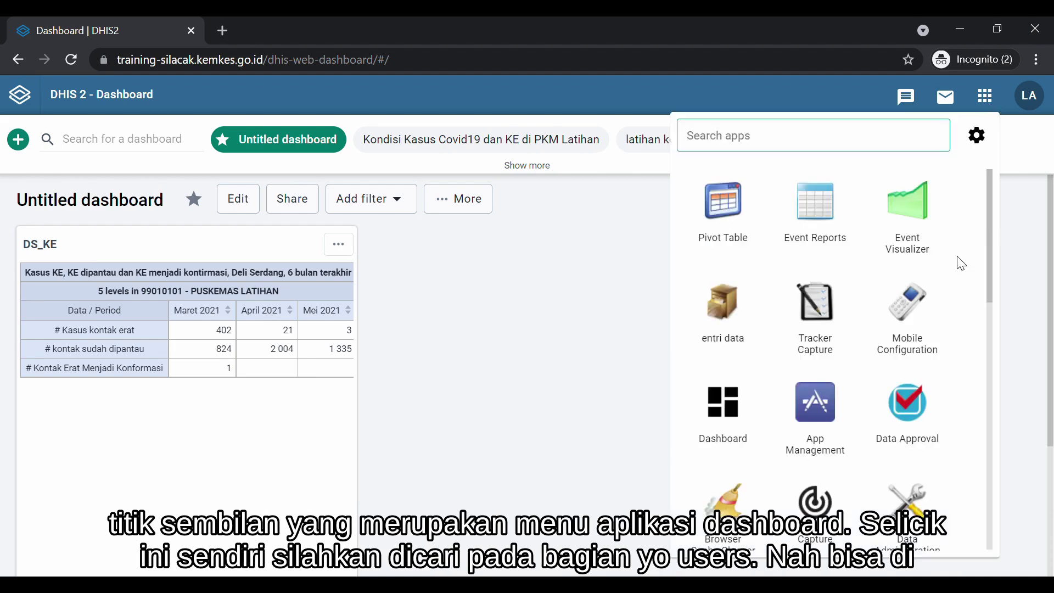
{"action": "scroll", "coordinate": [961, 263], "scroll_direction": "down", "scroll_amount": 12}
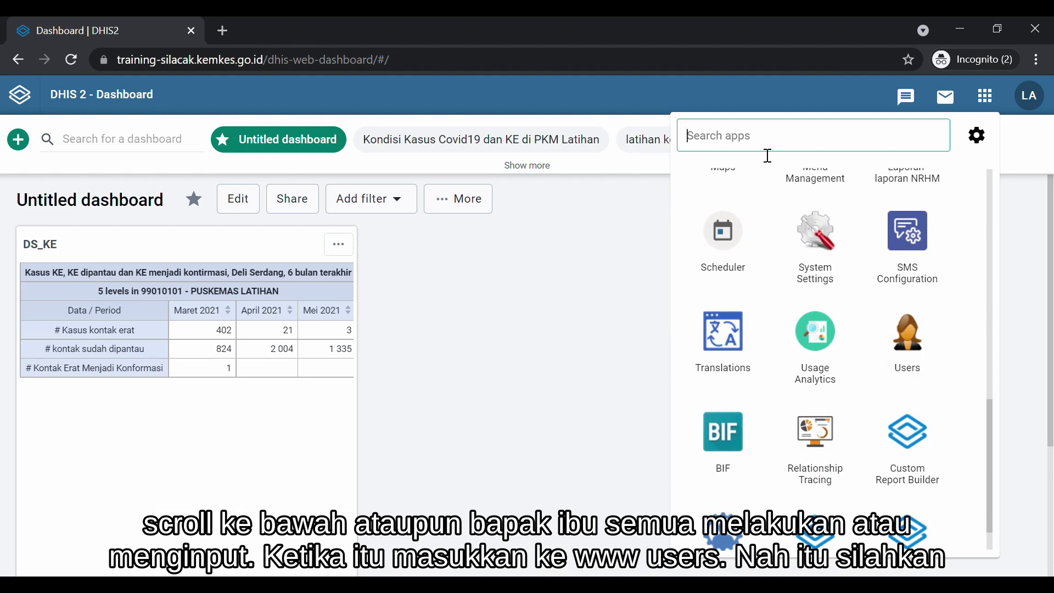
{"action": "type", "text": "user"}
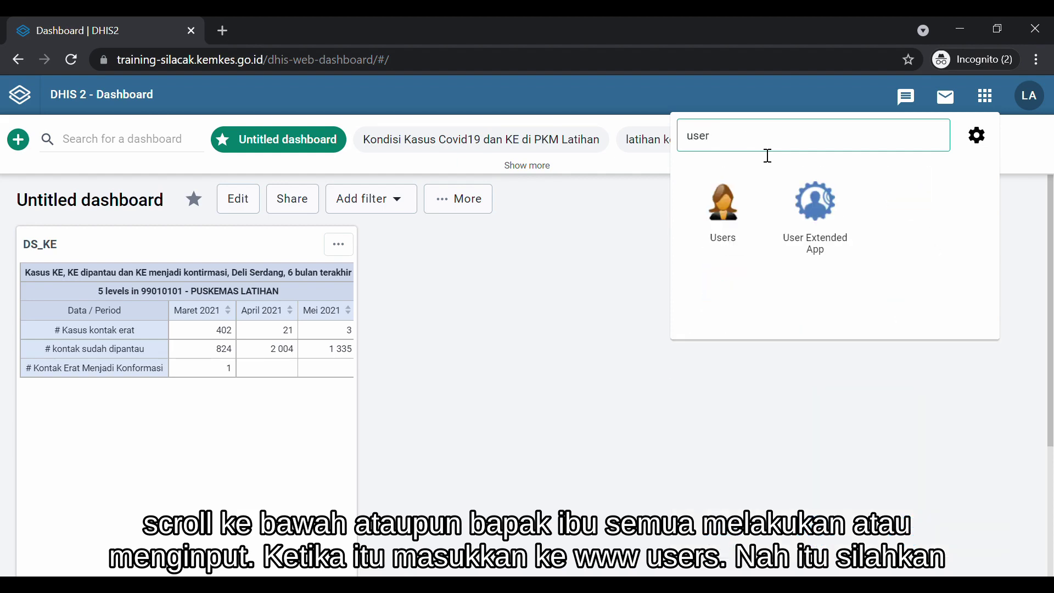
{"action": "left_click", "coordinate": [745, 209]}
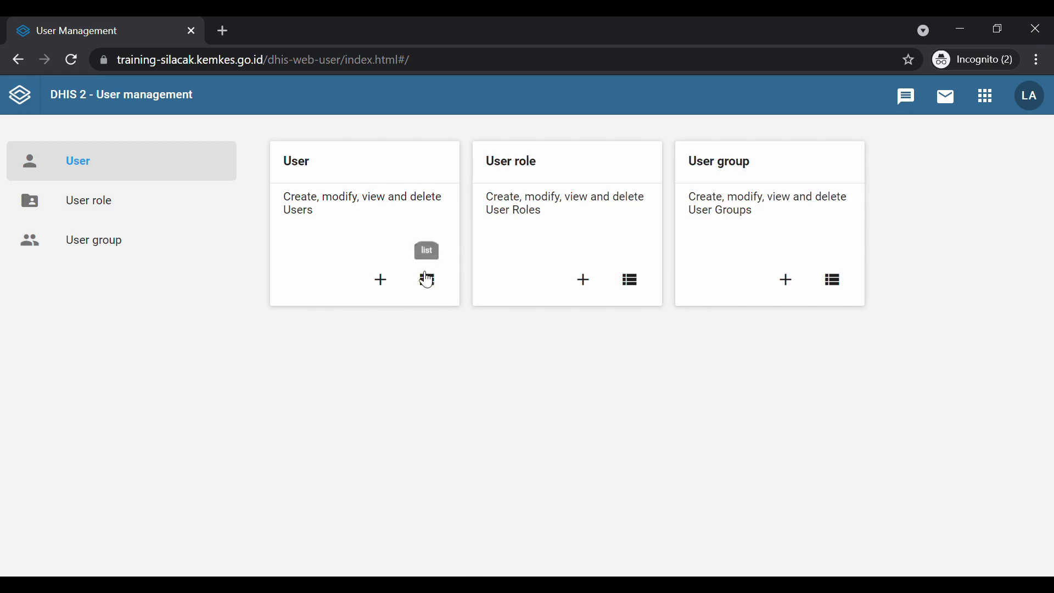
- Show the existing user list and start a new user with the + button
{"action": "left_click", "coordinate": [428, 281]}
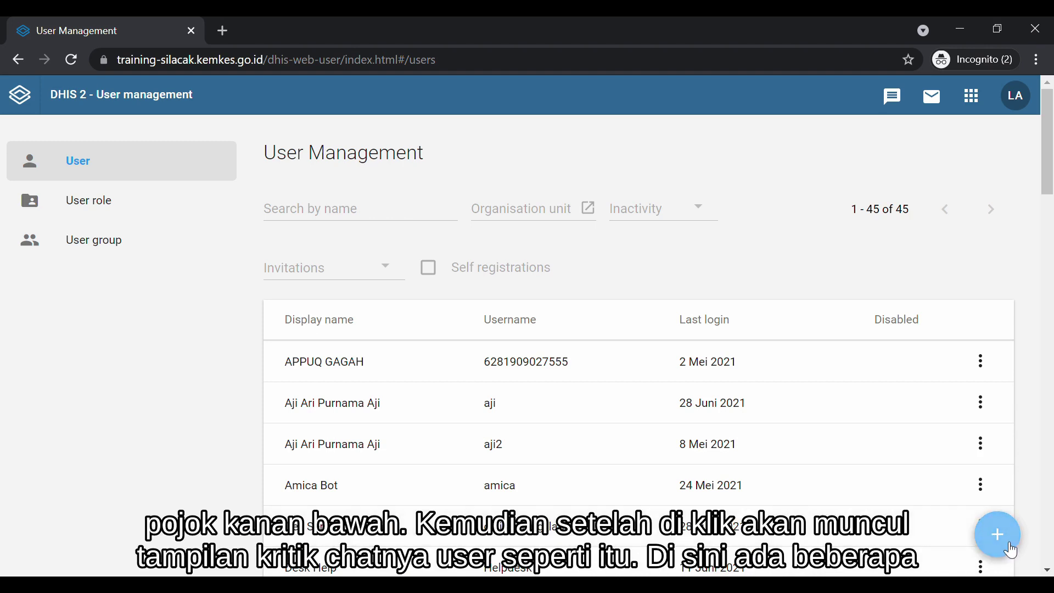
{"action": "left_click", "coordinate": [1009, 549]}
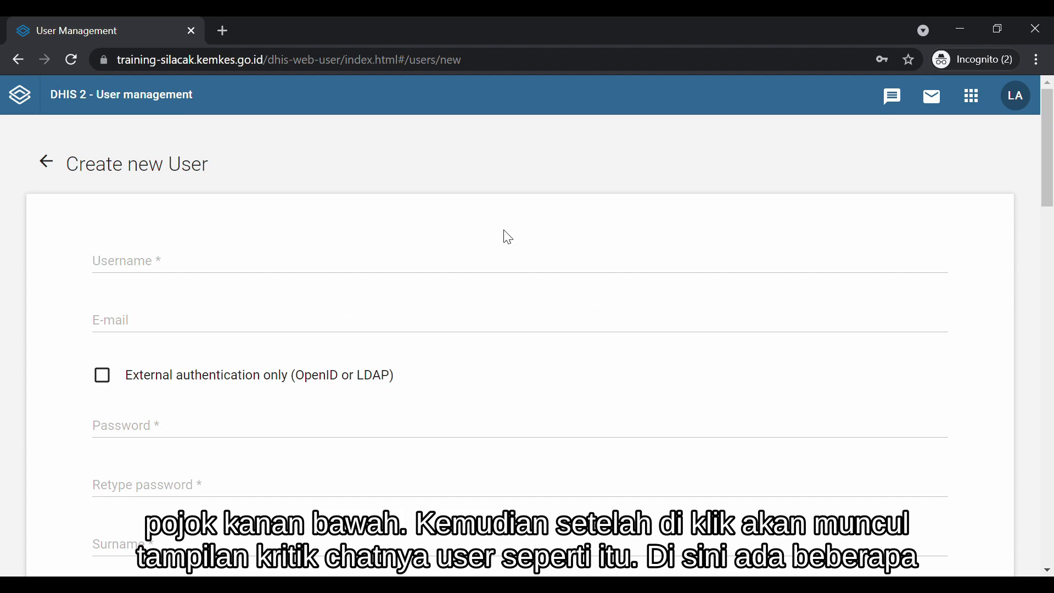
- Enter the user's e-mail address as Username and copy it into the E-mail field
{"action": "scroll", "coordinate": [377, 249], "scroll_direction": "down", "scroll_amount": 1}
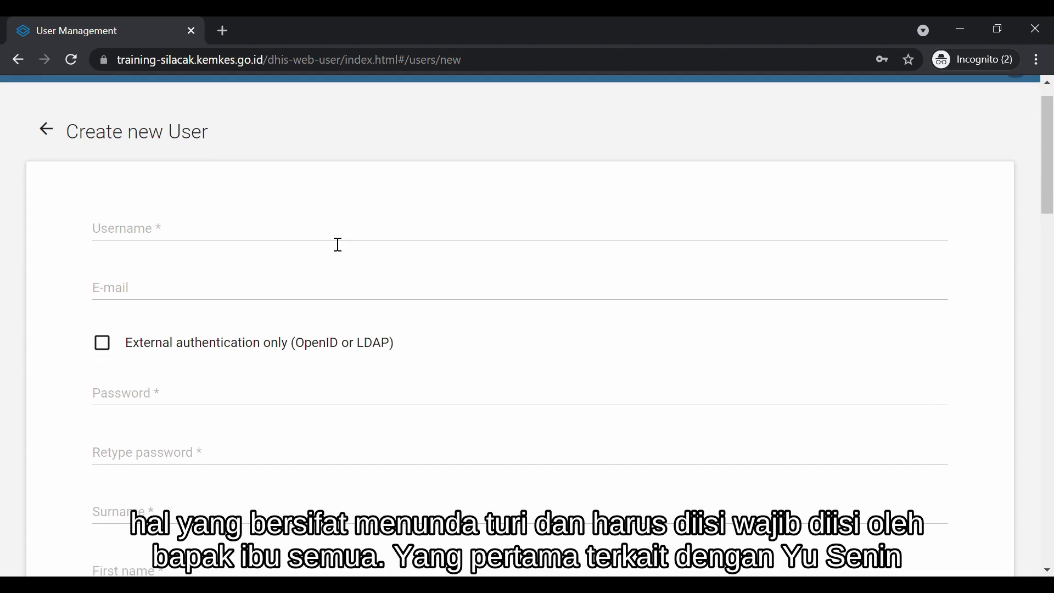
{"action": "scroll", "coordinate": [338, 244], "scroll_direction": "down", "scroll_amount": 1}
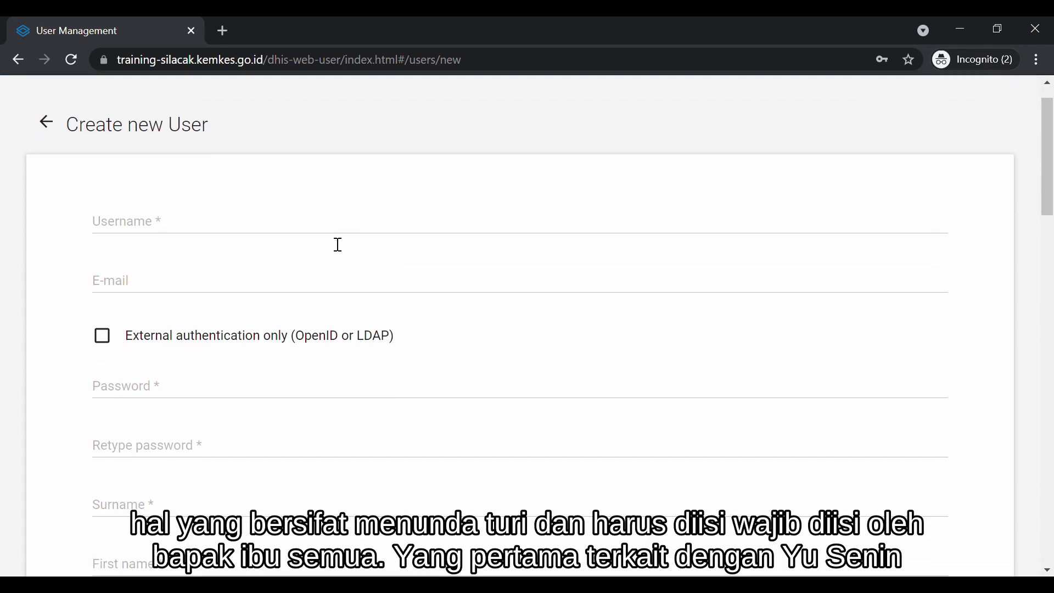
{"action": "left_click", "coordinate": [210, 204]}
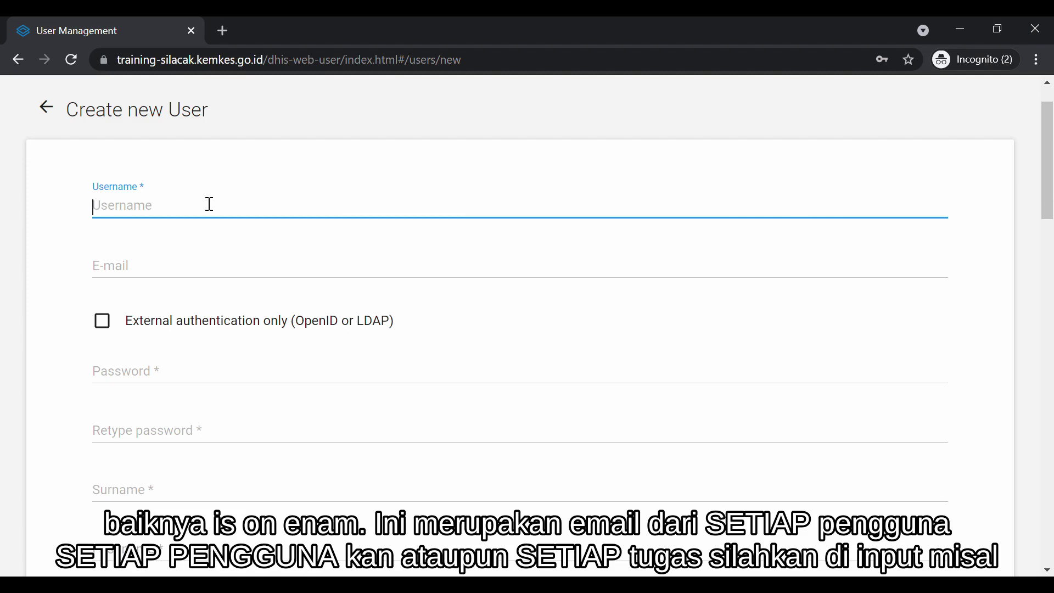
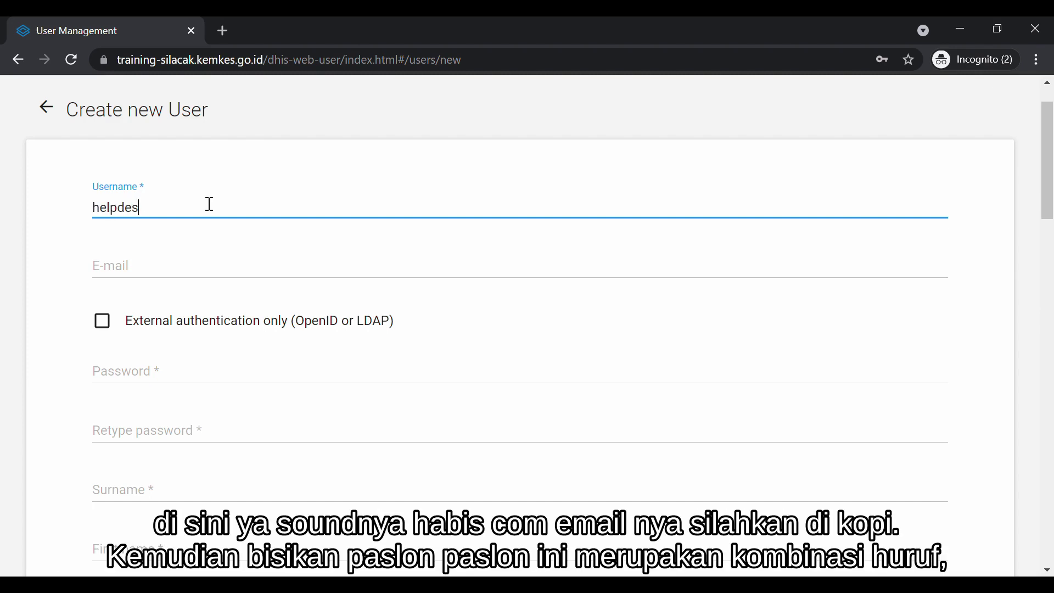
{"action": "scroll", "coordinate": [209, 204], "scroll_direction": "down", "scroll_amount": 1}
{"action": "left_click_drag", "start_coordinate": [297, 172], "coordinate": [35, 172]}
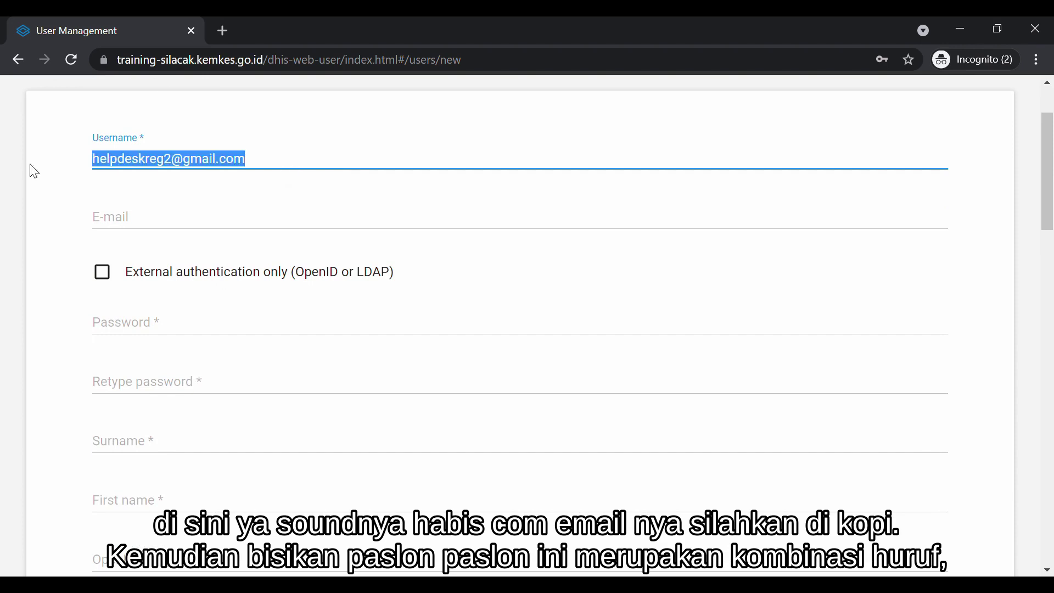
{"action": "key", "text": "ctrl+c"}
{"action": "left_click", "coordinate": [112, 213]}
{"action": "key", "text": "ctrl+v"}
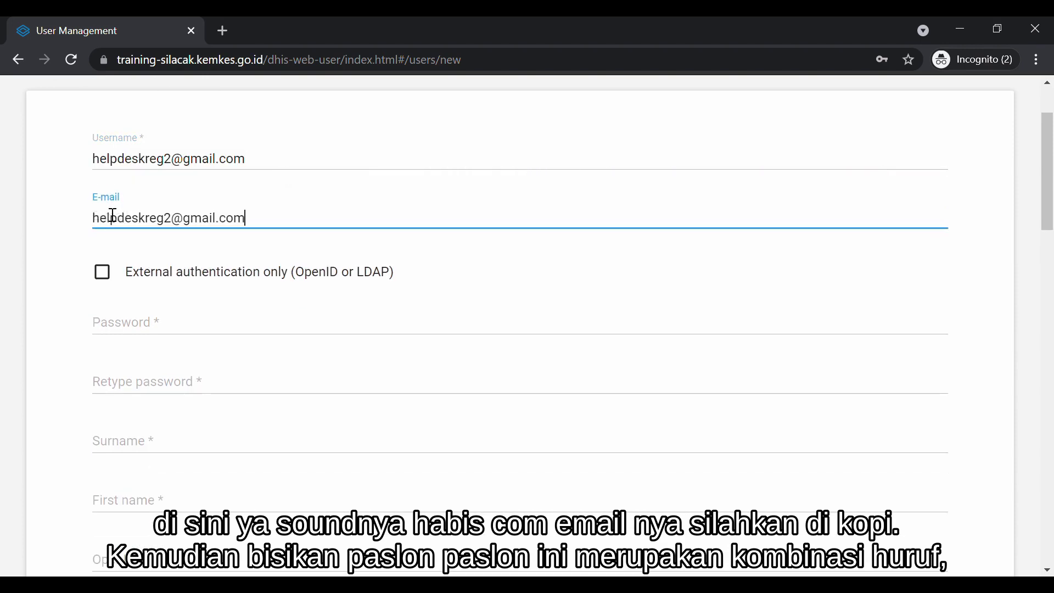
{"action": "scroll", "coordinate": [113, 216], "scroll_direction": "down", "scroll_amount": 1}
{"action": "left_click", "coordinate": [193, 271]}
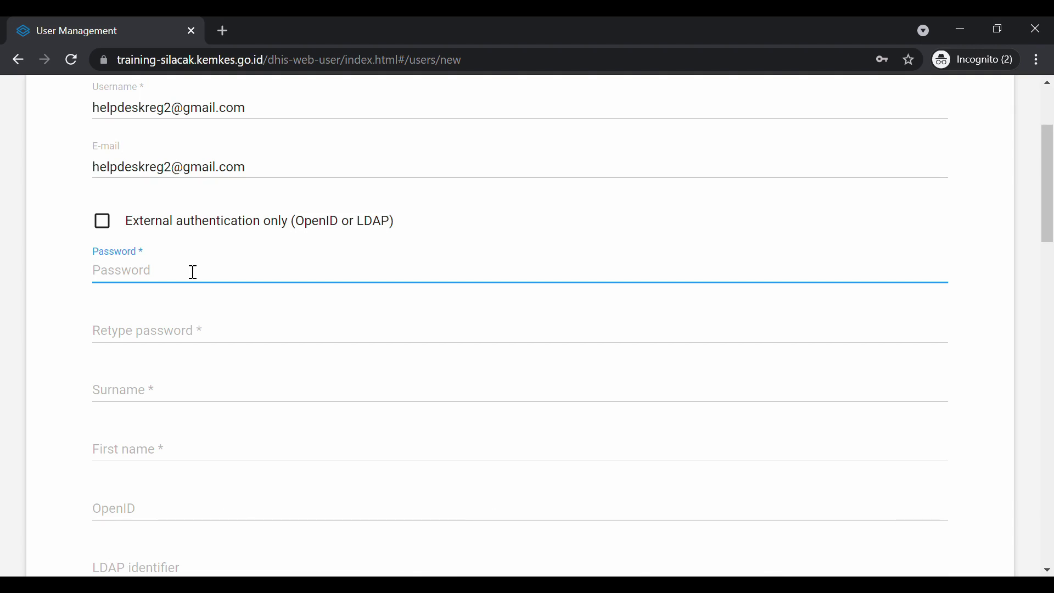
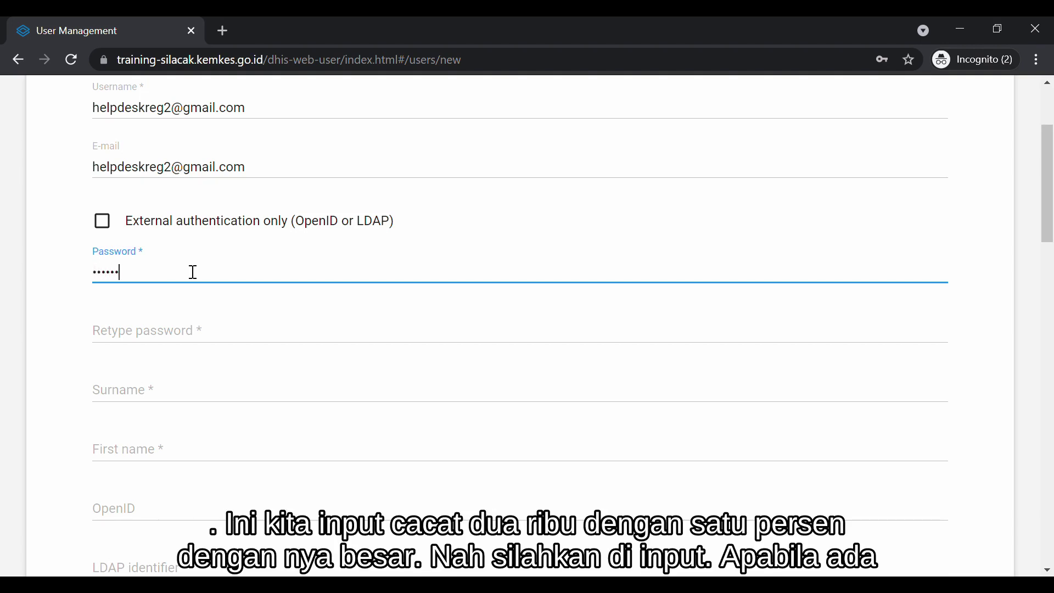
- Type the account password and retype it until Retype password matches
{"action": "left_click", "coordinate": [203, 329]}
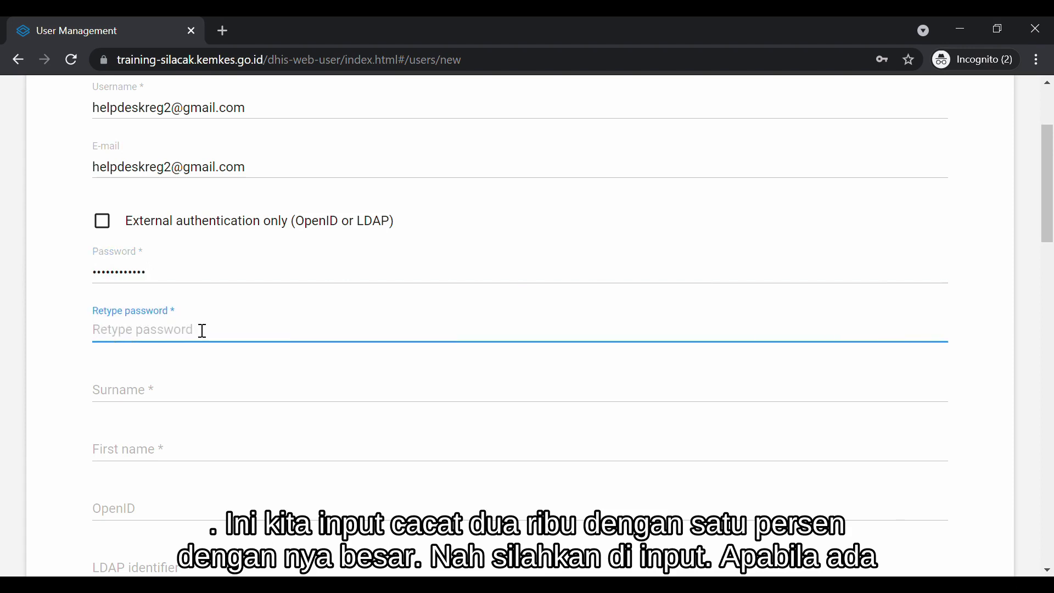
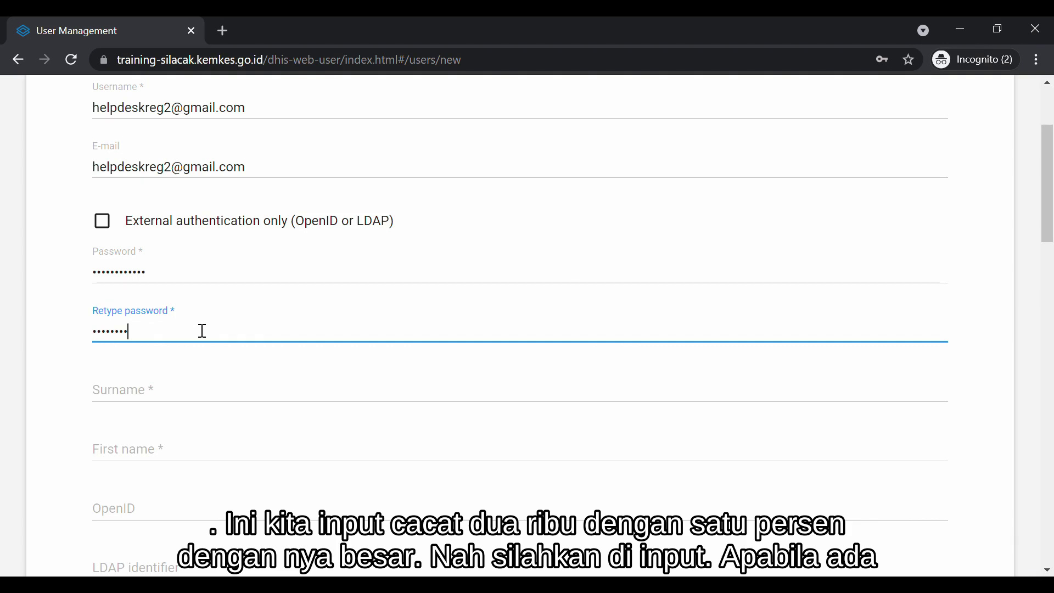
{"action": "scroll", "coordinate": [202, 330], "scroll_direction": "down", "scroll_amount": 1}
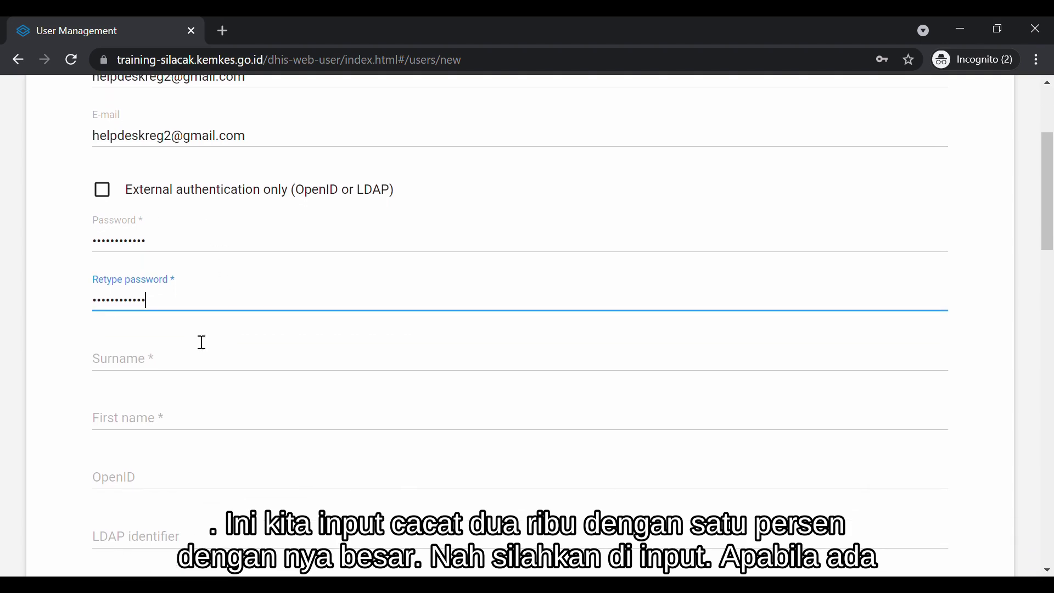
{"action": "left_click", "coordinate": [202, 342]}
{"action": "left_click", "coordinate": [192, 305]}
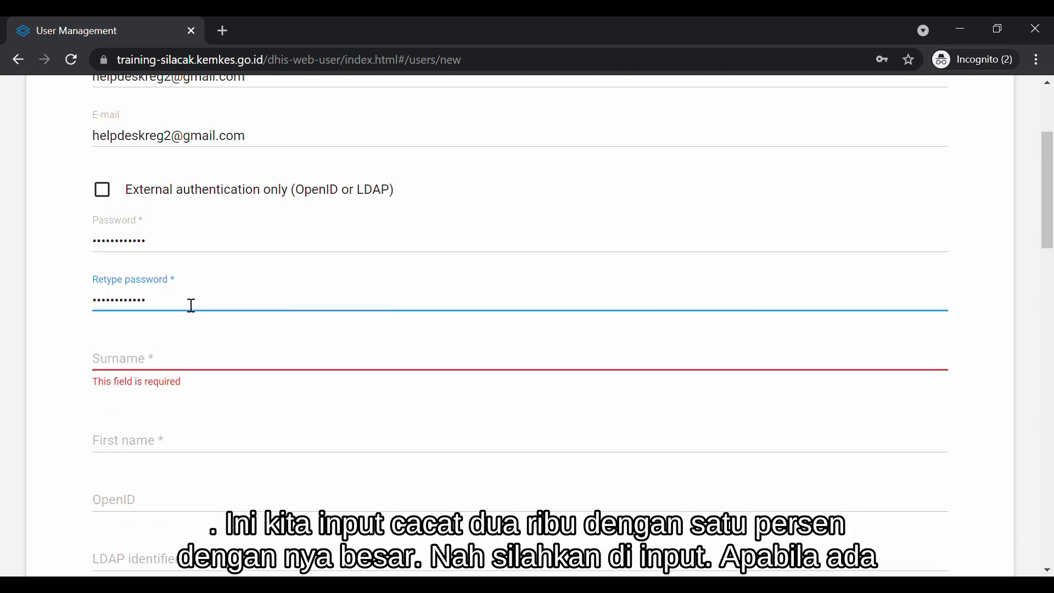
{"action": "key", "text": "BackSpace"}
{"action": "key", "text": "BackSpace"}
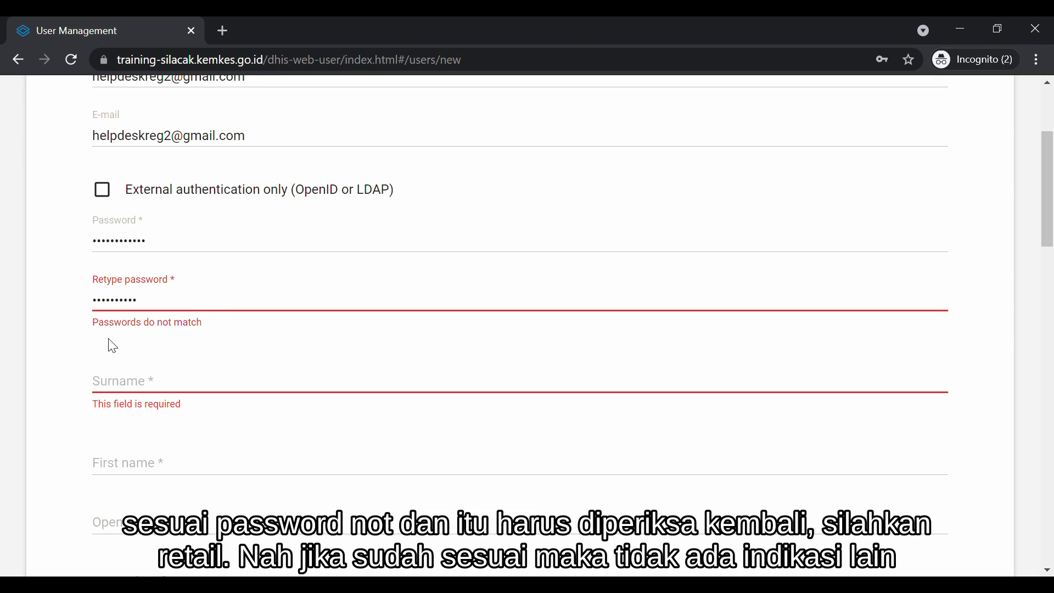
{"action": "left_click_drag", "start_coordinate": [190, 306], "coordinate": [1, 298]}
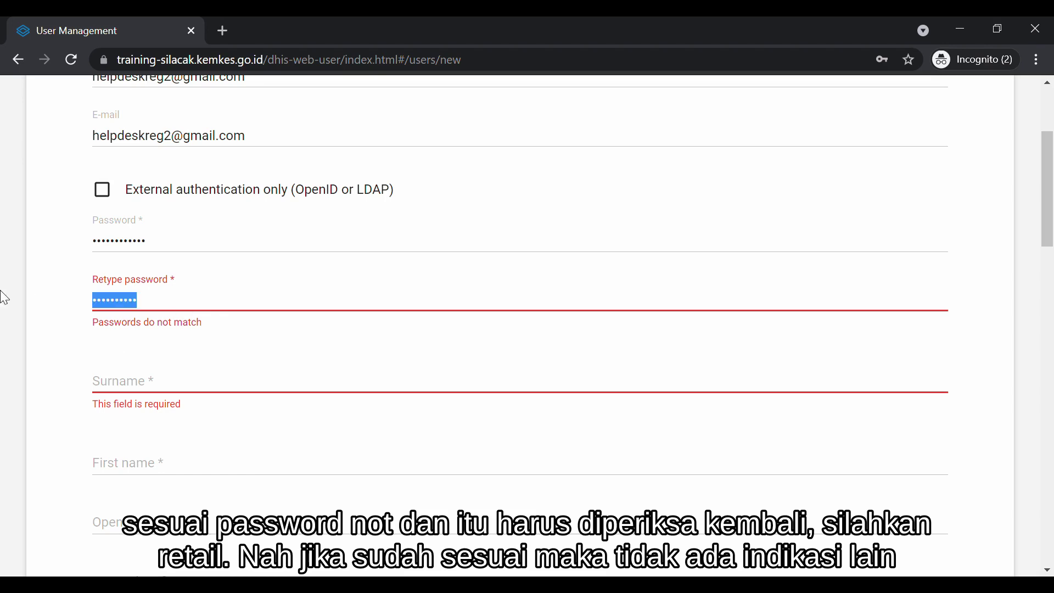
{"action": "type", "text": "••••••••"}
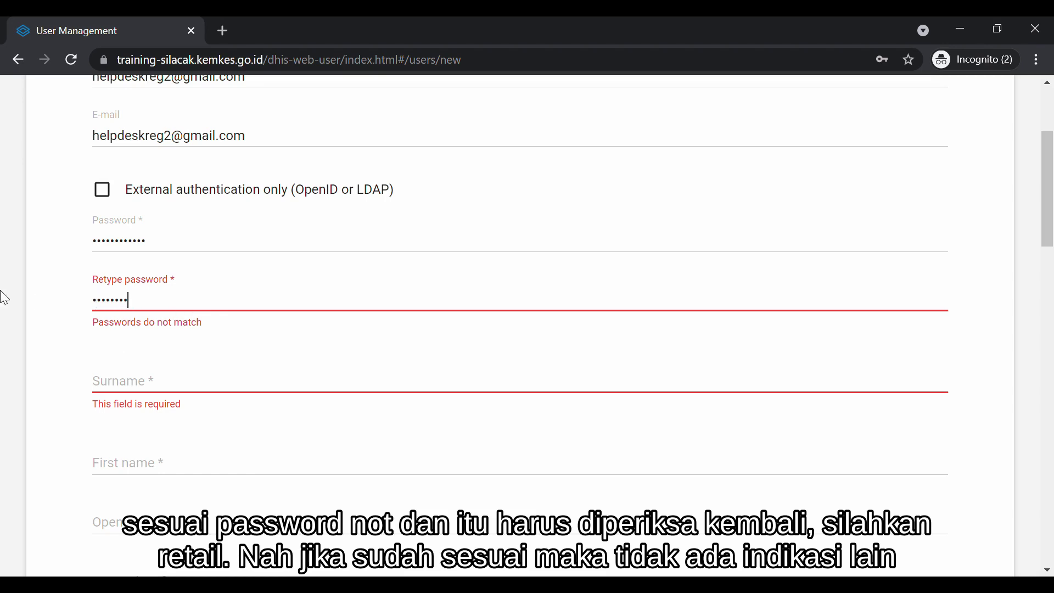
{"action": "type", "text": "••••"}
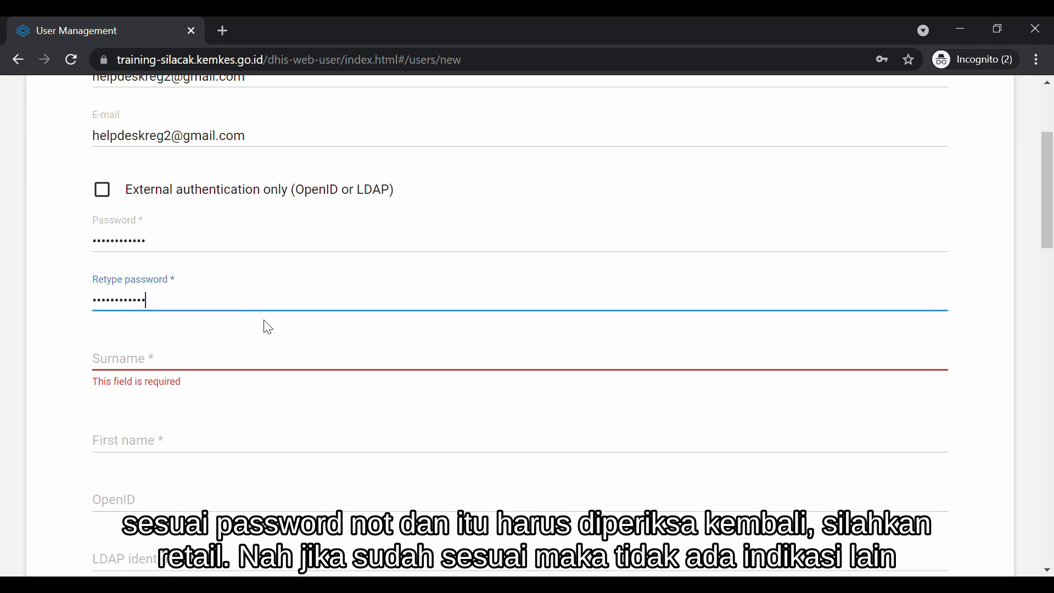
{"action": "left_click", "coordinate": [266, 348]}
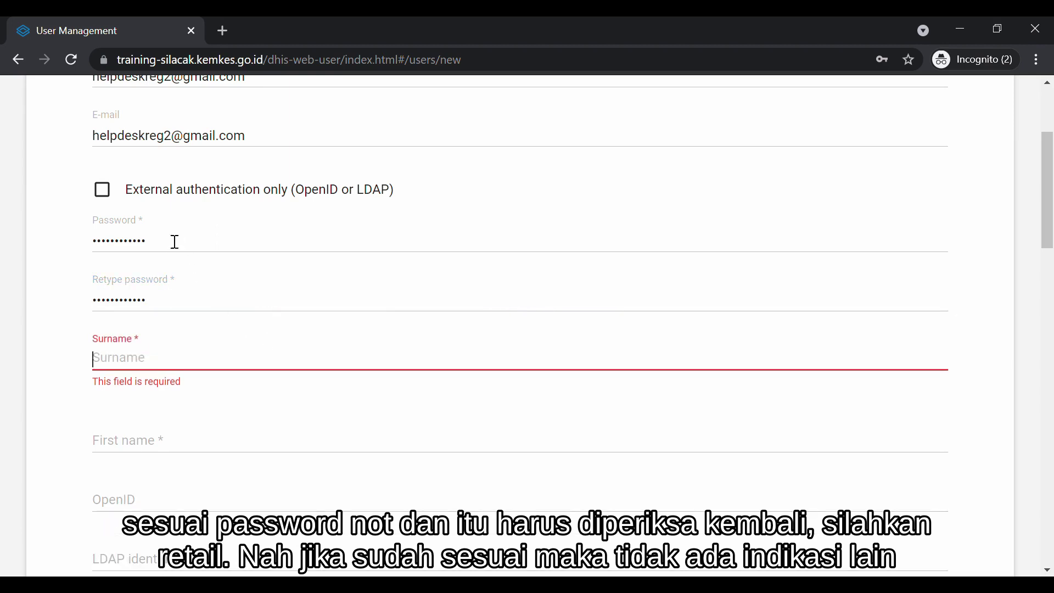
- Fill in the user's surname and first name
{"action": "left_click", "coordinate": [169, 308]}
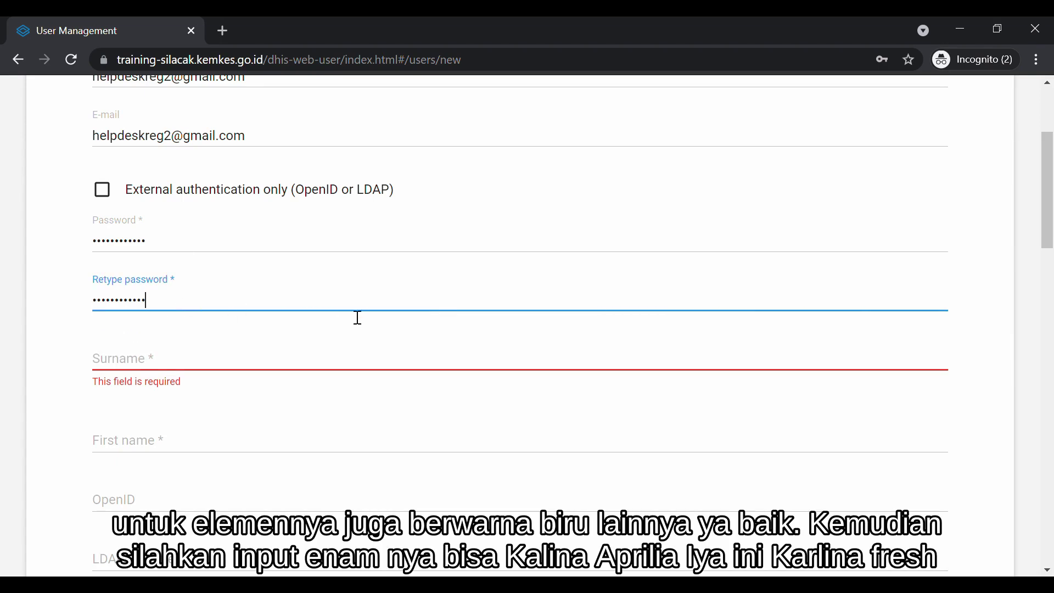
{"action": "left_click", "coordinate": [302, 355]}
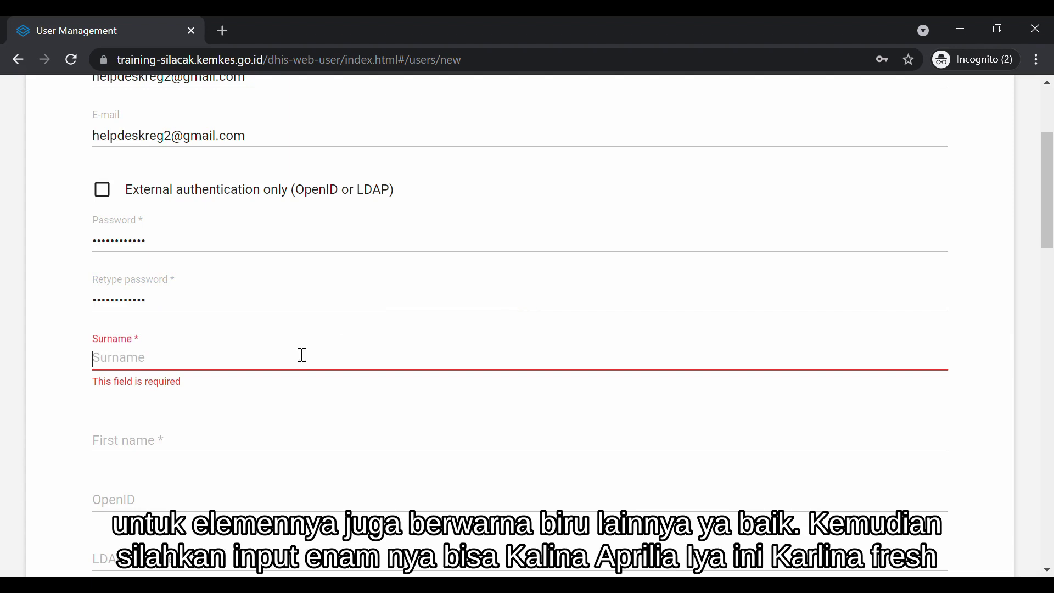
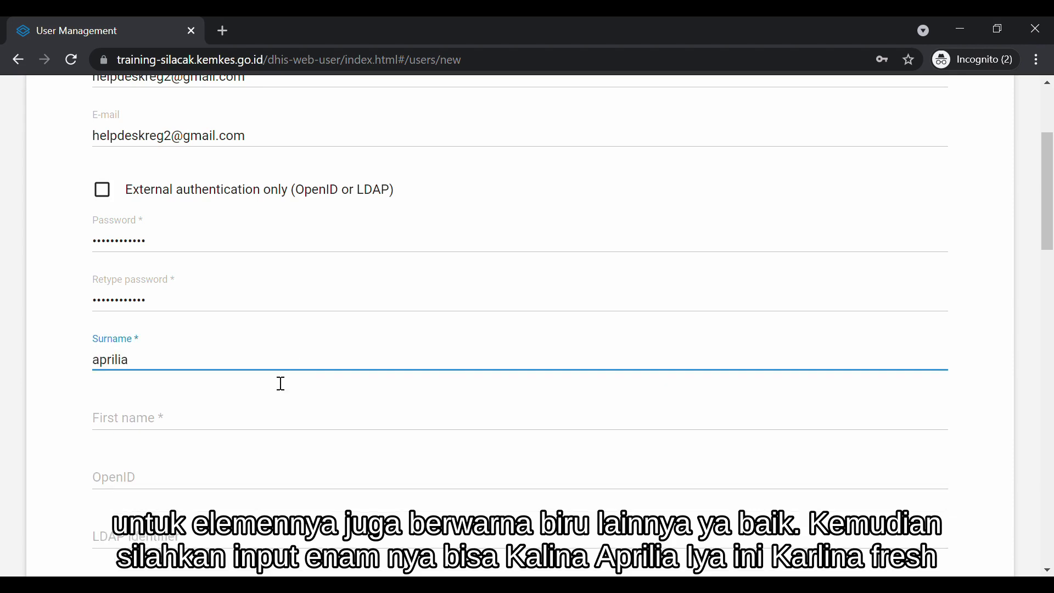
{"action": "left_click", "coordinate": [265, 411]}
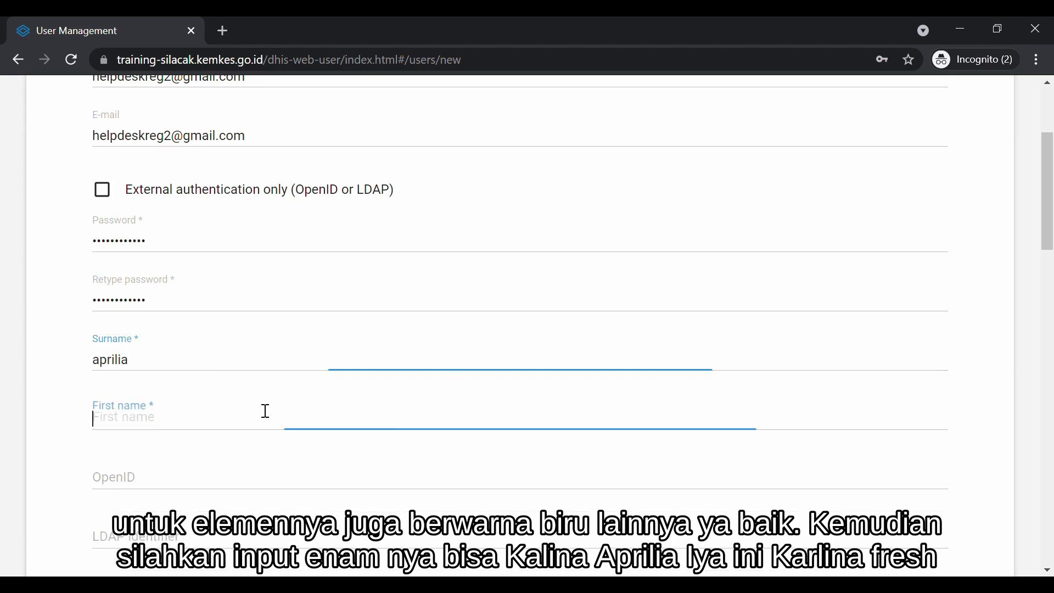
{"action": "type", "text": "J"}
{"action": "key", "text": "BackSpace"}
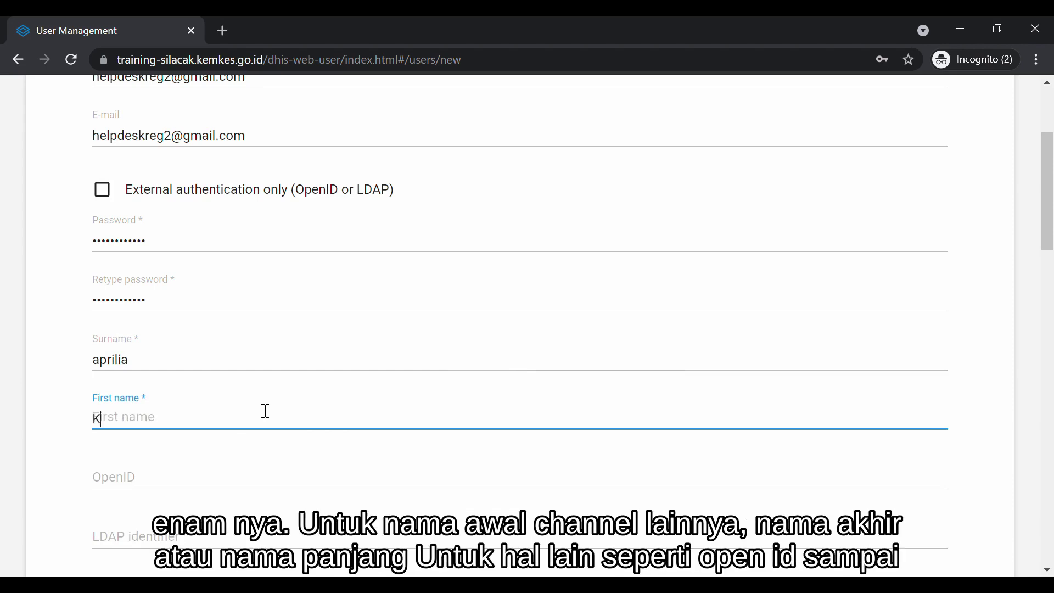
- Scroll past the optional contact fields, leaving them empty, toward the roles section
{"action": "scroll", "coordinate": [265, 410], "scroll_direction": "down", "scroll_amount": 1}
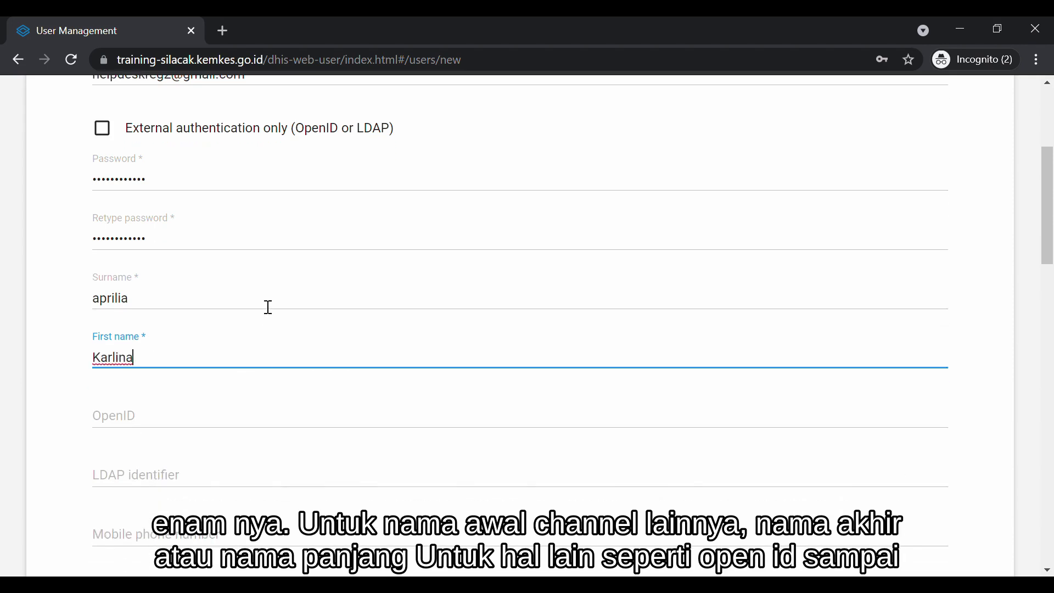
{"action": "scroll", "coordinate": [268, 307], "scroll_direction": "down", "scroll_amount": 4}
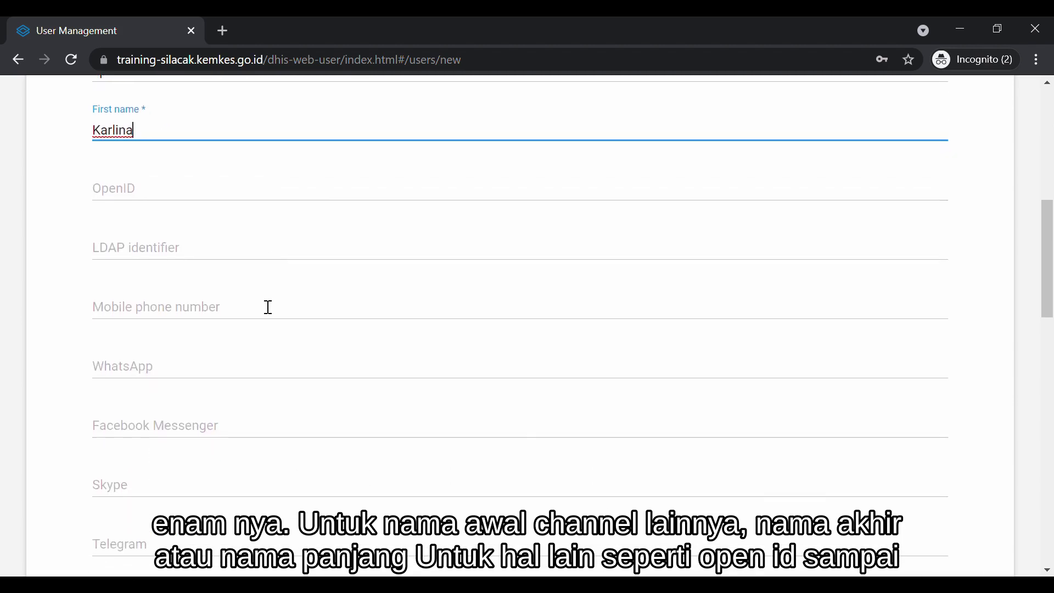
{"action": "scroll", "coordinate": [265, 210], "scroll_direction": "down", "scroll_amount": 1}
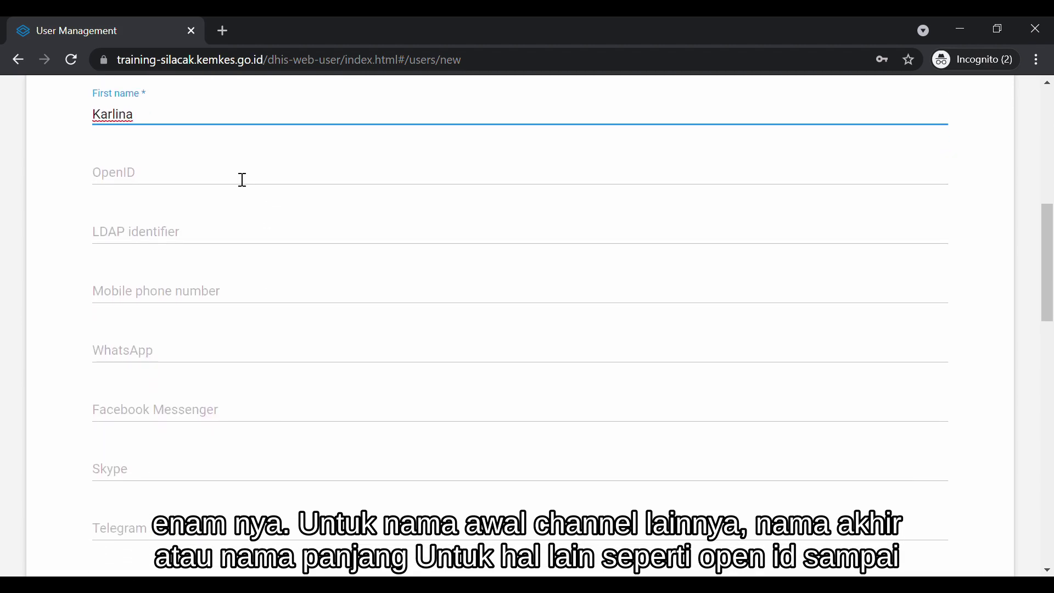
{"action": "scroll", "coordinate": [242, 180], "scroll_direction": "down", "scroll_amount": 2}
{"action": "scroll", "coordinate": [219, 489], "scroll_direction": "down", "scroll_amount": 2}
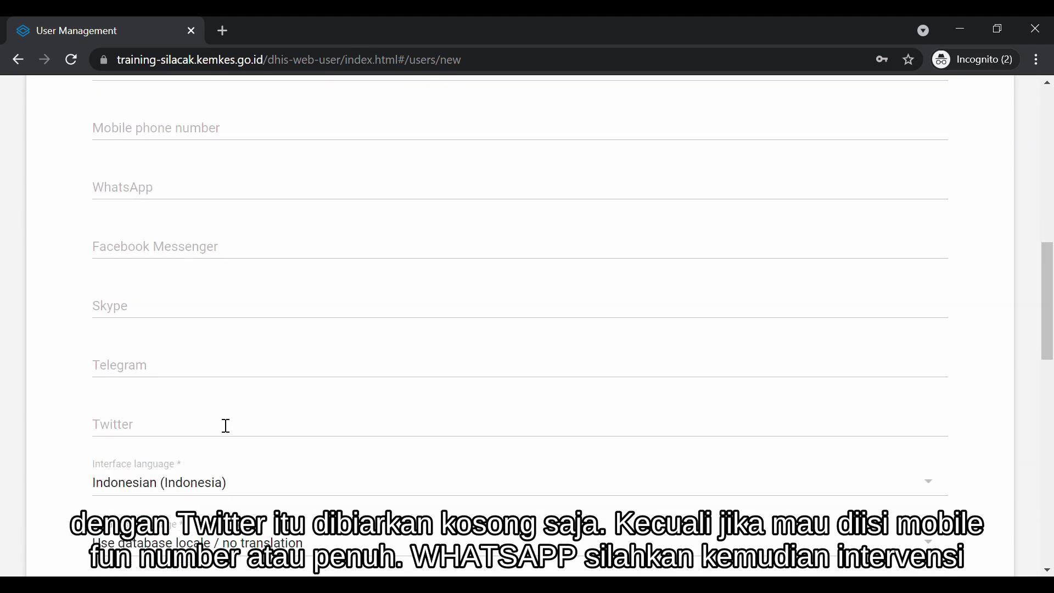
{"action": "scroll", "coordinate": [280, 129], "scroll_direction": "up", "scroll_amount": 1}
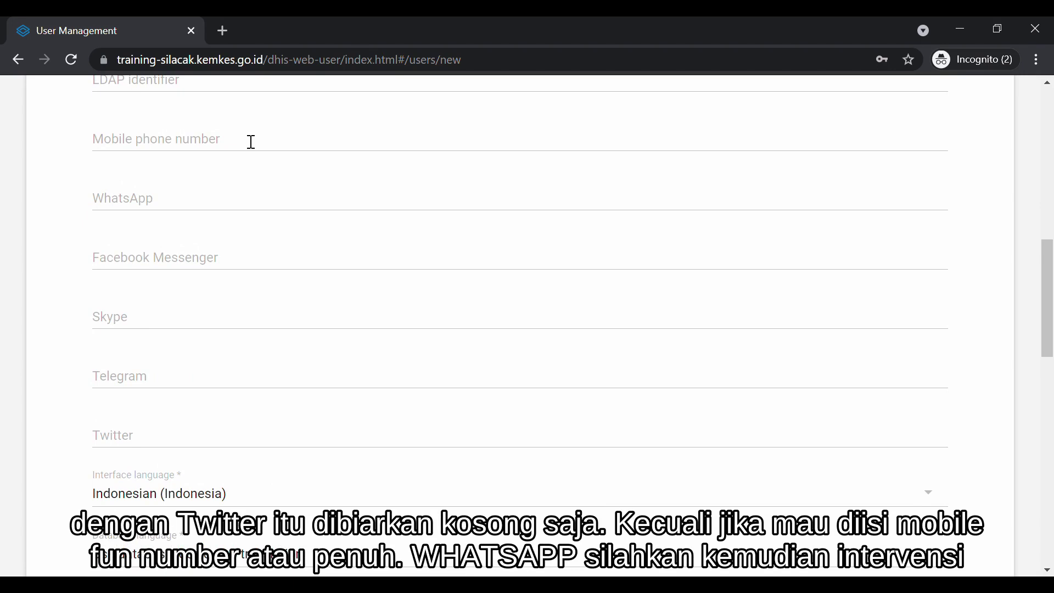
{"action": "left_click", "coordinate": [252, 141]}
{"action": "scroll", "coordinate": [244, 223], "scroll_direction": "down", "scroll_amount": 3}
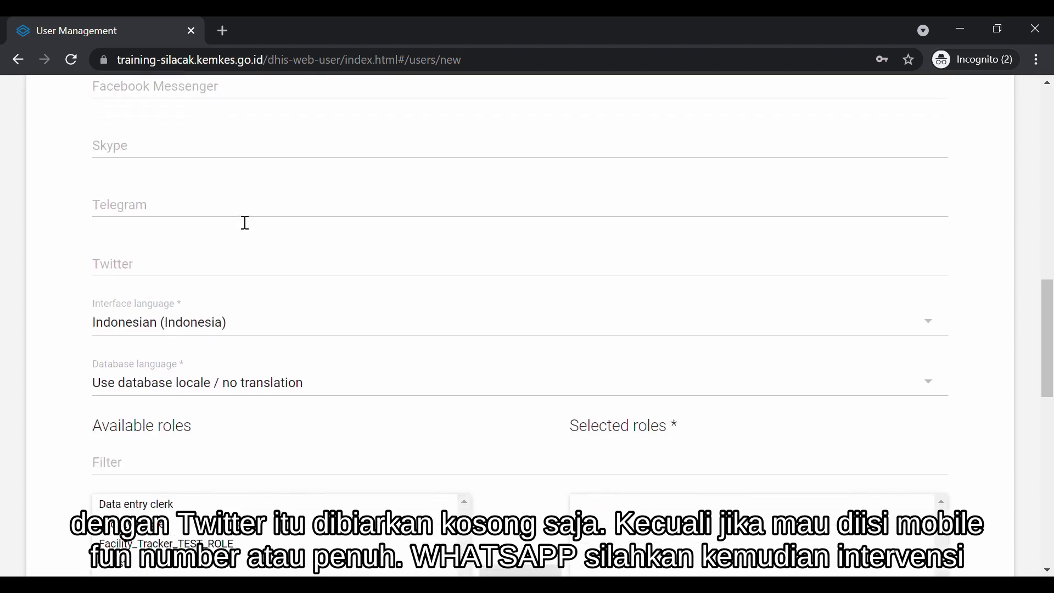
{"action": "scroll", "coordinate": [246, 222], "scroll_direction": "down", "scroll_amount": 2}
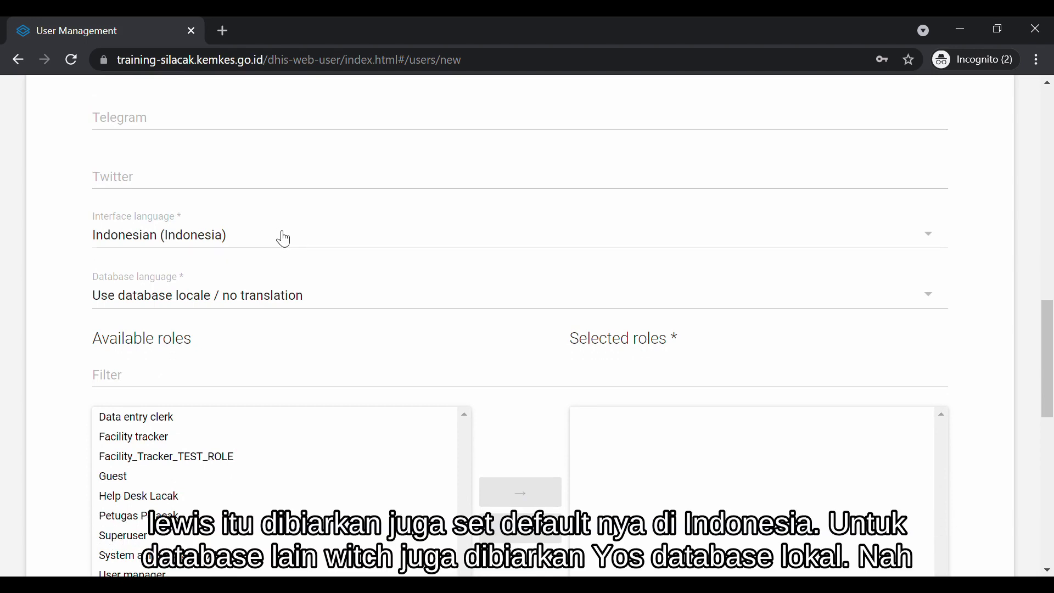
{"action": "scroll", "coordinate": [264, 274], "scroll_direction": "down", "scroll_amount": 1}
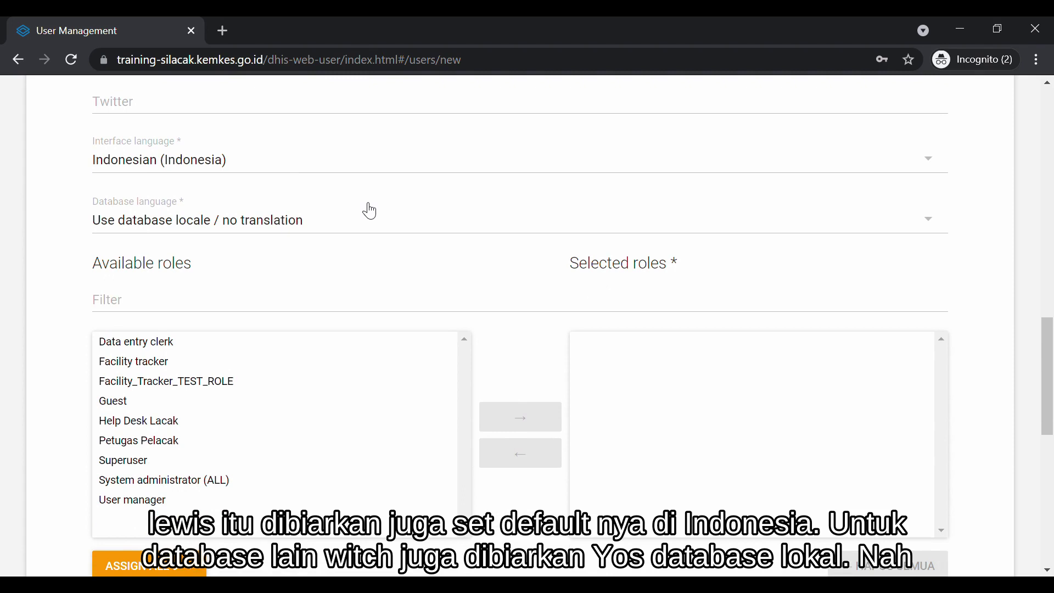
{"action": "scroll", "coordinate": [370, 210], "scroll_direction": "down", "scroll_amount": 1}
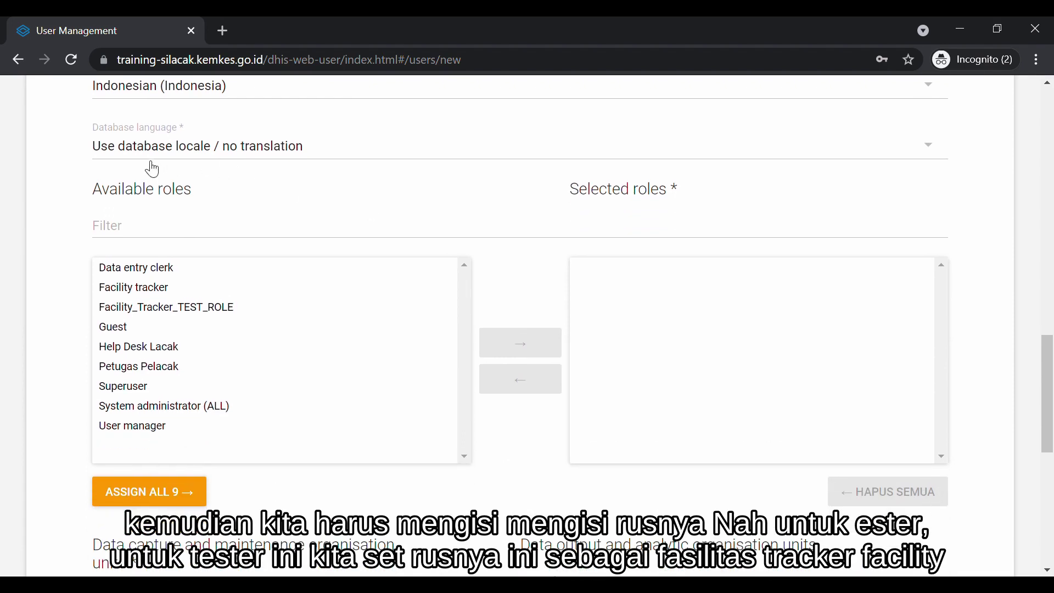
- Move Facility tracker from Available roles into Selected roles
{"action": "scroll", "coordinate": [322, 226], "scroll_direction": "down", "scroll_amount": 1}
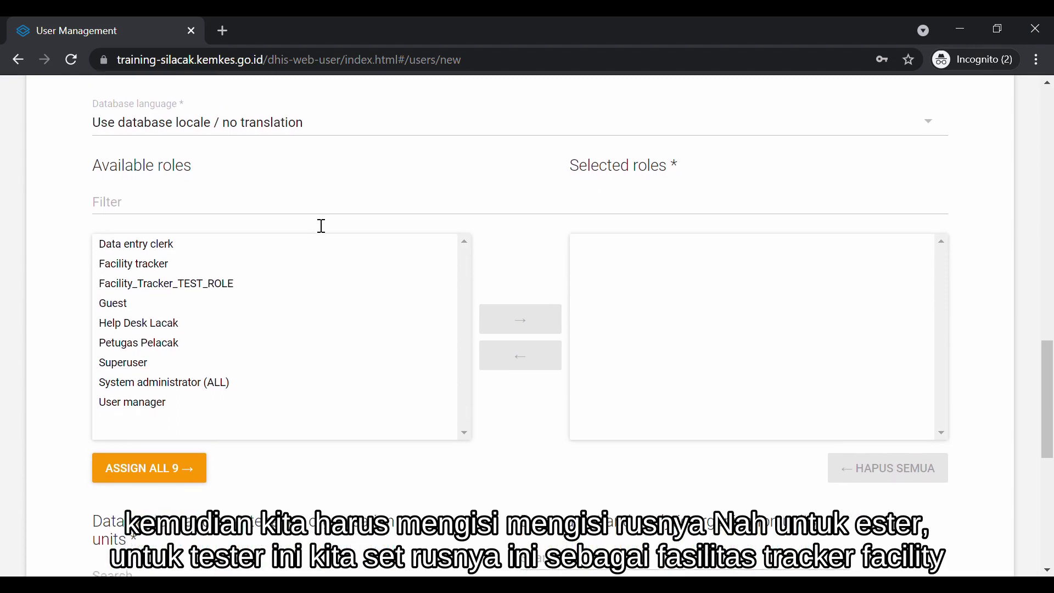
{"action": "scroll", "coordinate": [321, 226], "scroll_direction": "down", "scroll_amount": 1}
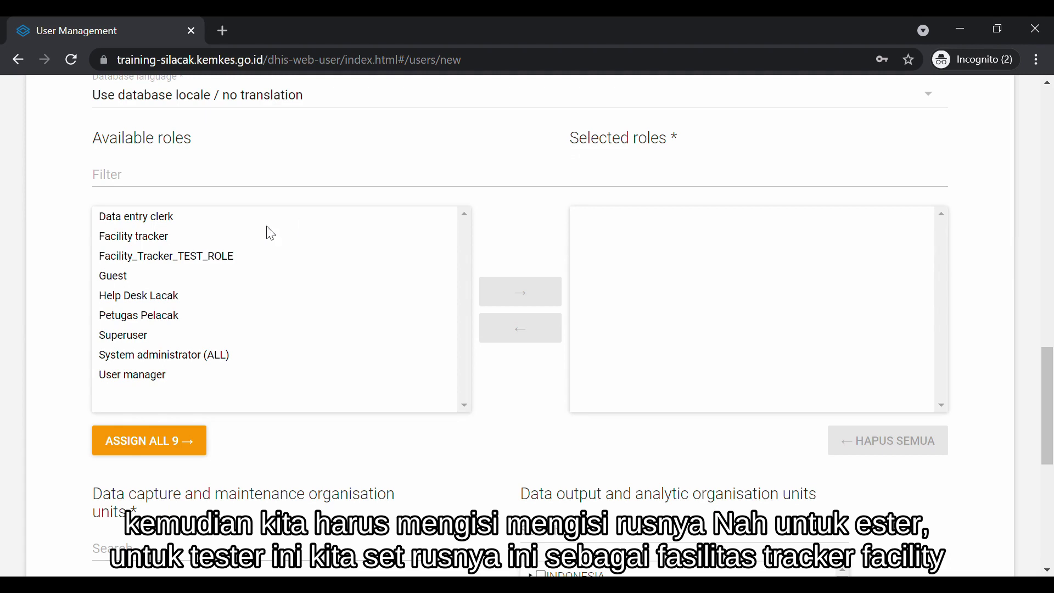
{"action": "left_click", "coordinate": [167, 243]}
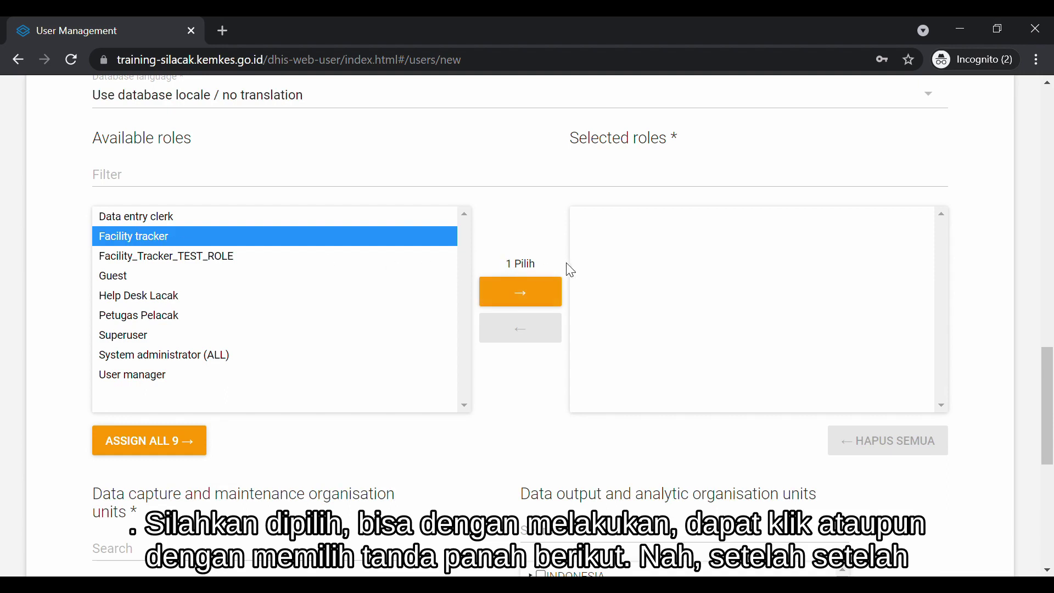
{"action": "left_click", "coordinate": [542, 308]}
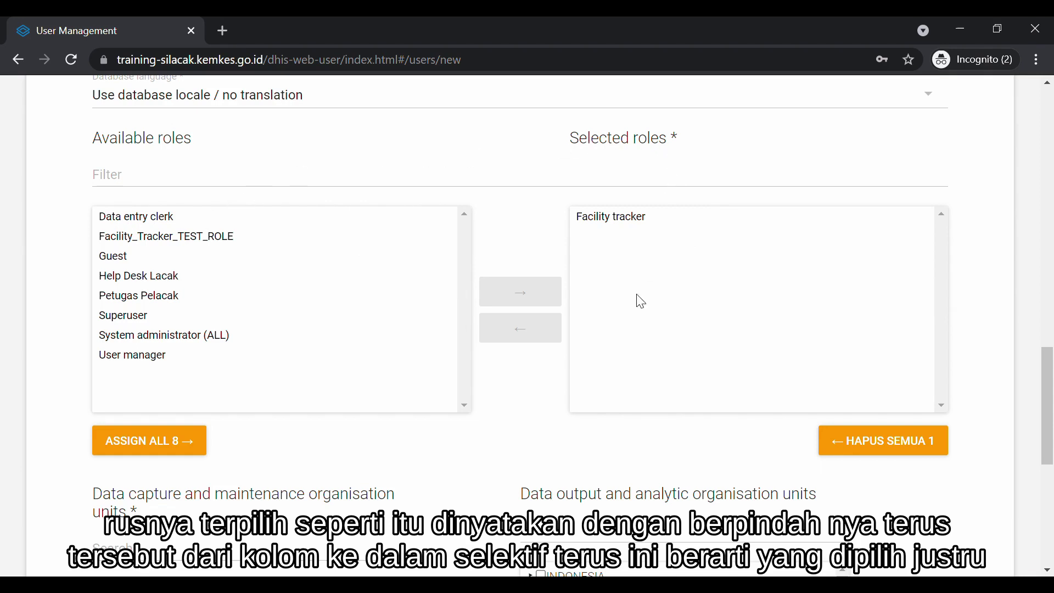
{"action": "scroll", "coordinate": [641, 302], "scroll_direction": "down", "scroll_amount": 1}
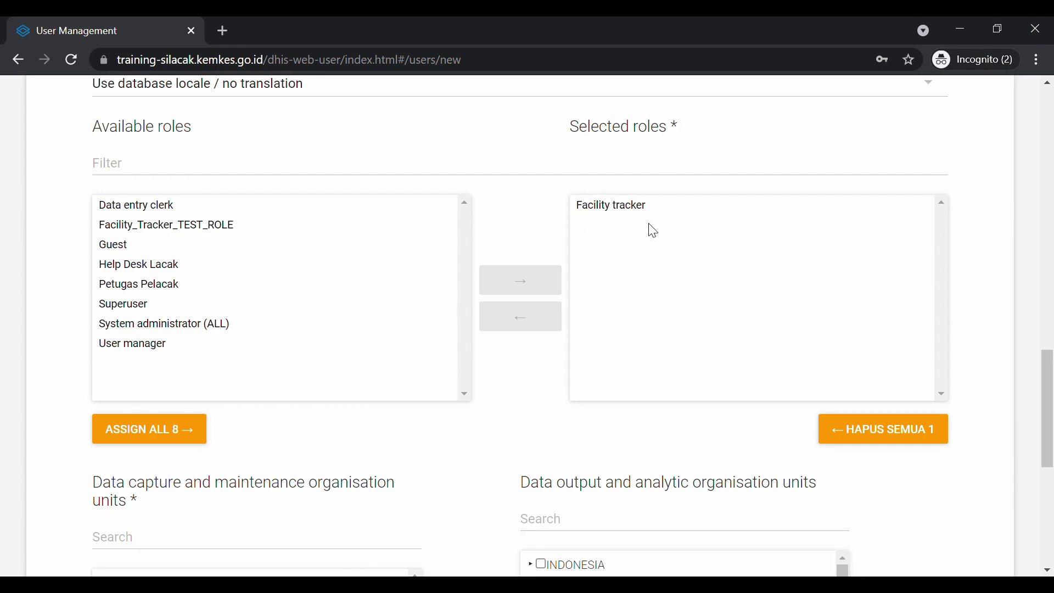
- Try searching data capture organisation units for 'pkm', then clear the search
{"action": "scroll", "coordinate": [653, 229], "scroll_direction": "down", "scroll_amount": 5}
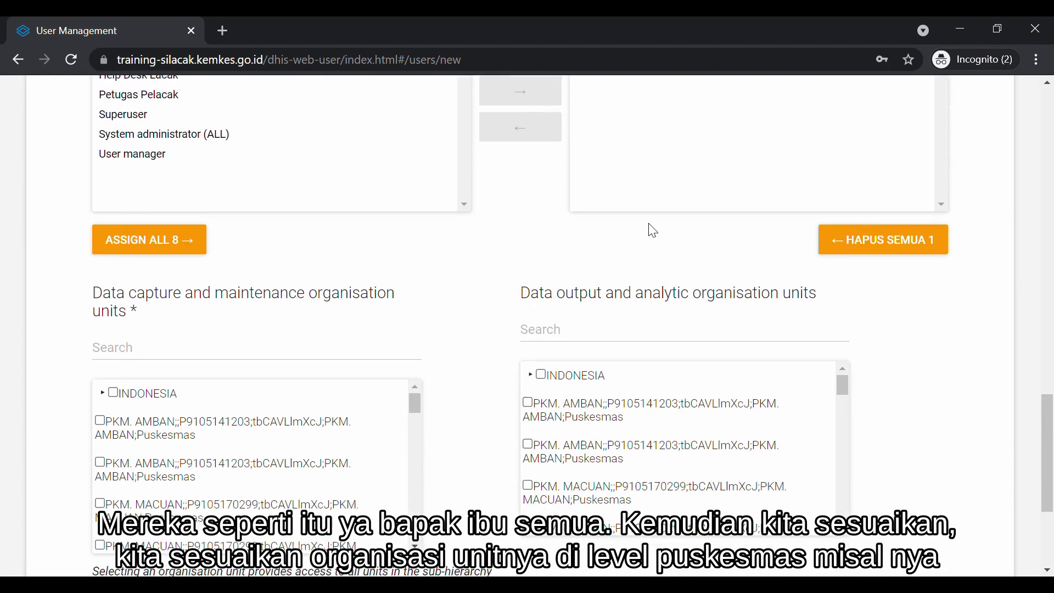
{"action": "scroll", "coordinate": [653, 226], "scroll_direction": "down", "scroll_amount": 1}
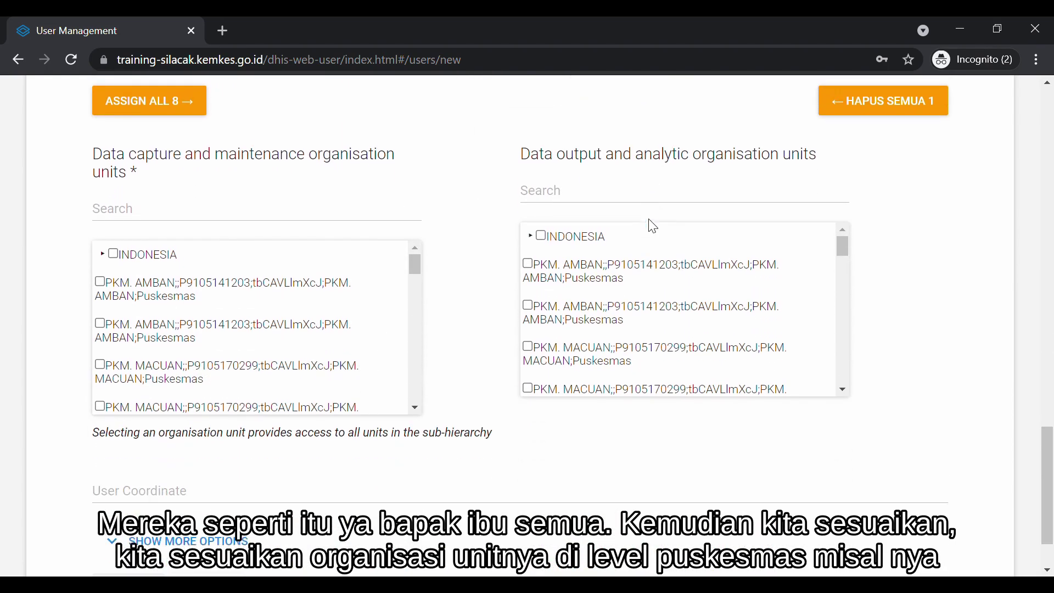
{"action": "left_click", "coordinate": [188, 204]}
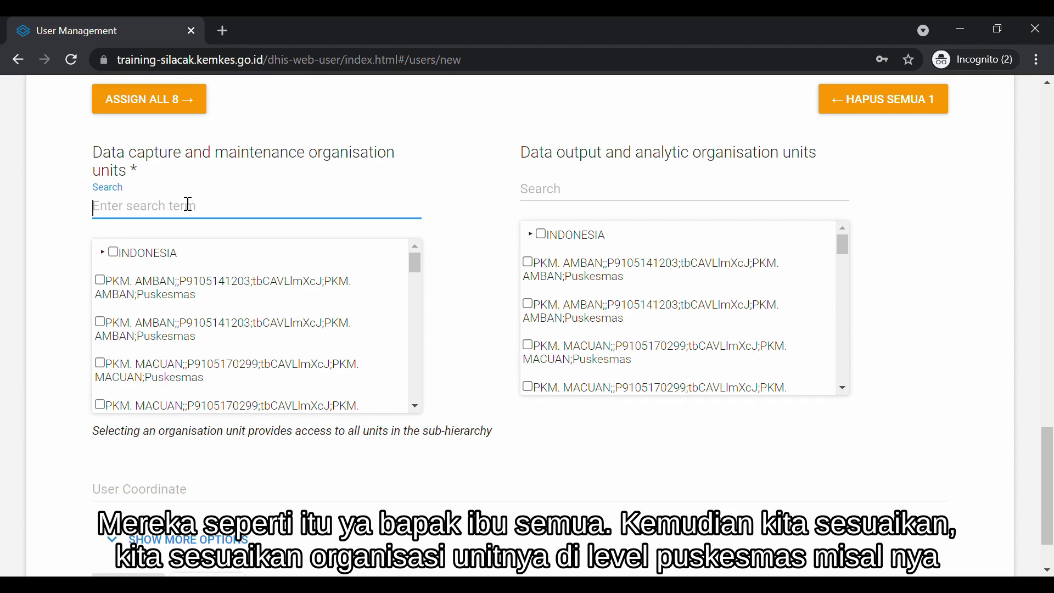
{"action": "type", "text": "pkm"}
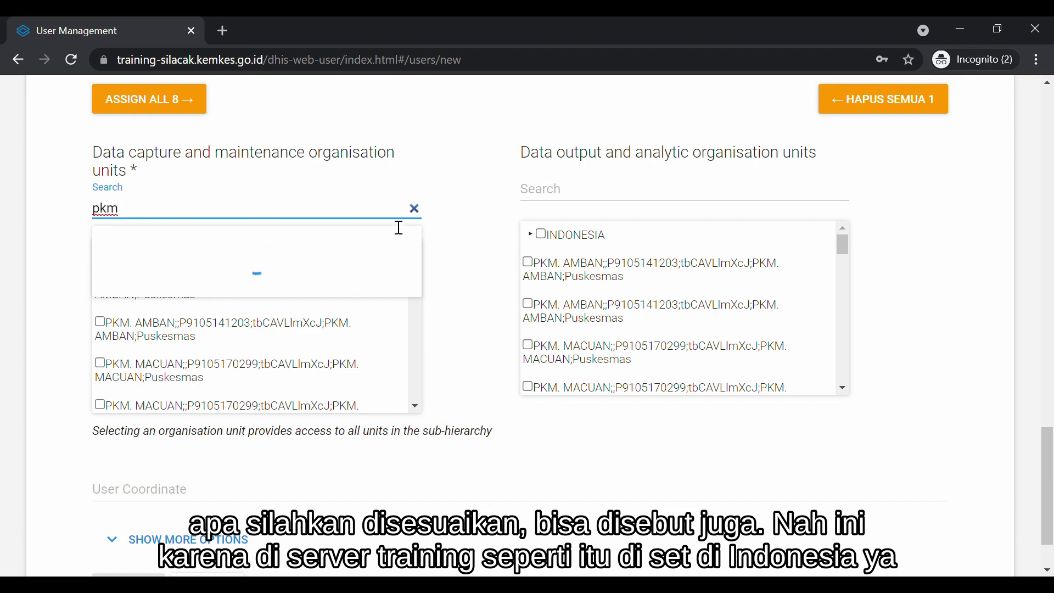
{"action": "left_click", "coordinate": [414, 209]}
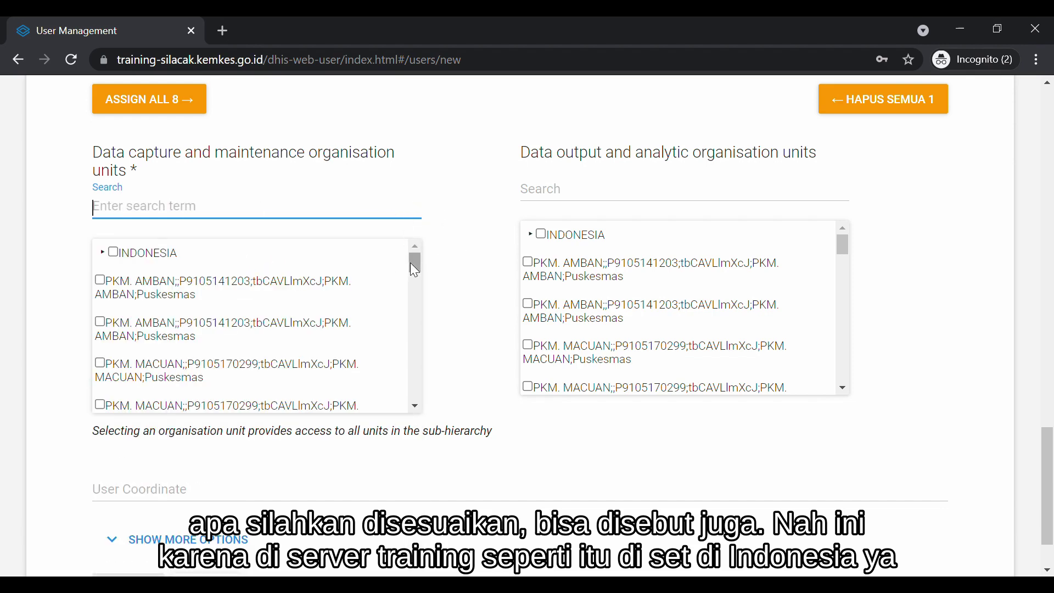
{"action": "left_click_drag", "start_coordinate": [413, 262], "coordinate": [411, 239]}
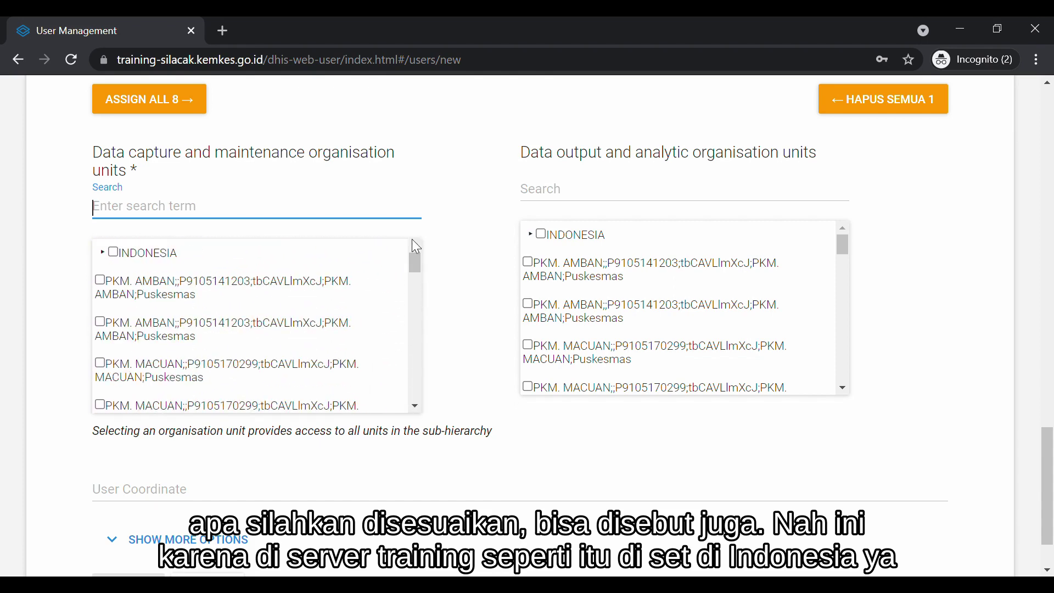
- Expand INDONESIA, search 'ciamis' and tick PKM. CIAMIS as the data capture unit
{"action": "left_click", "coordinate": [102, 252]}
{"action": "scroll", "coordinate": [216, 342], "scroll_direction": "down", "scroll_amount": 1}
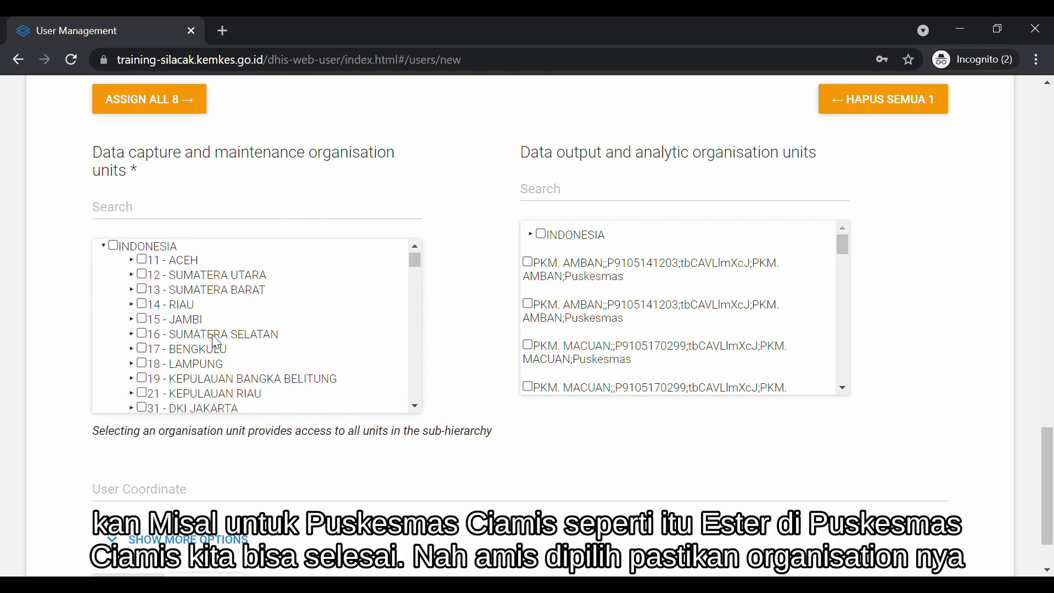
{"action": "scroll", "coordinate": [216, 343], "scroll_direction": "down", "scroll_amount": 3}
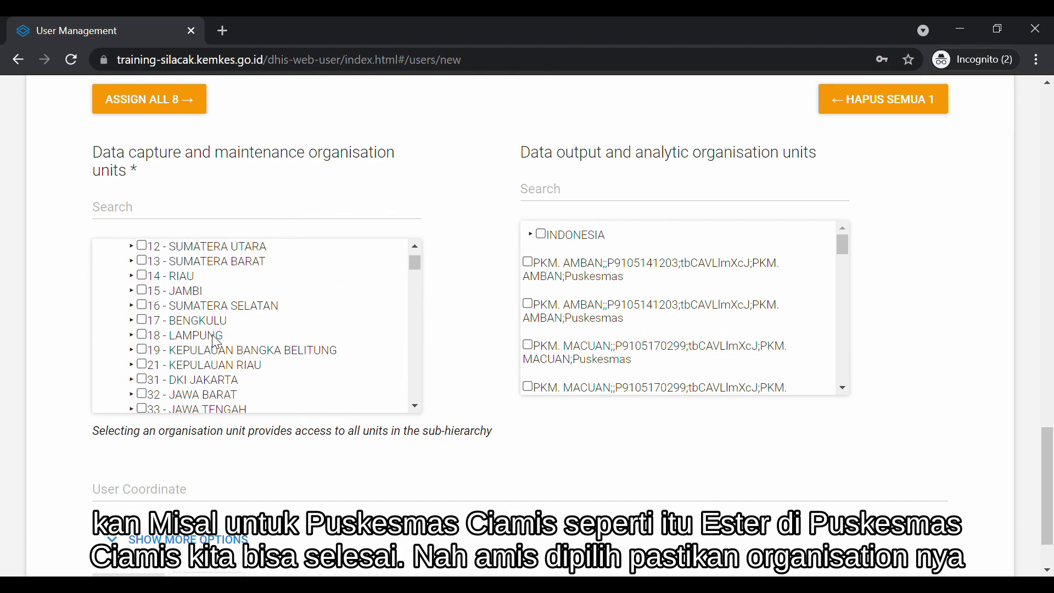
{"action": "scroll", "coordinate": [207, 356], "scroll_direction": "down", "scroll_amount": 1}
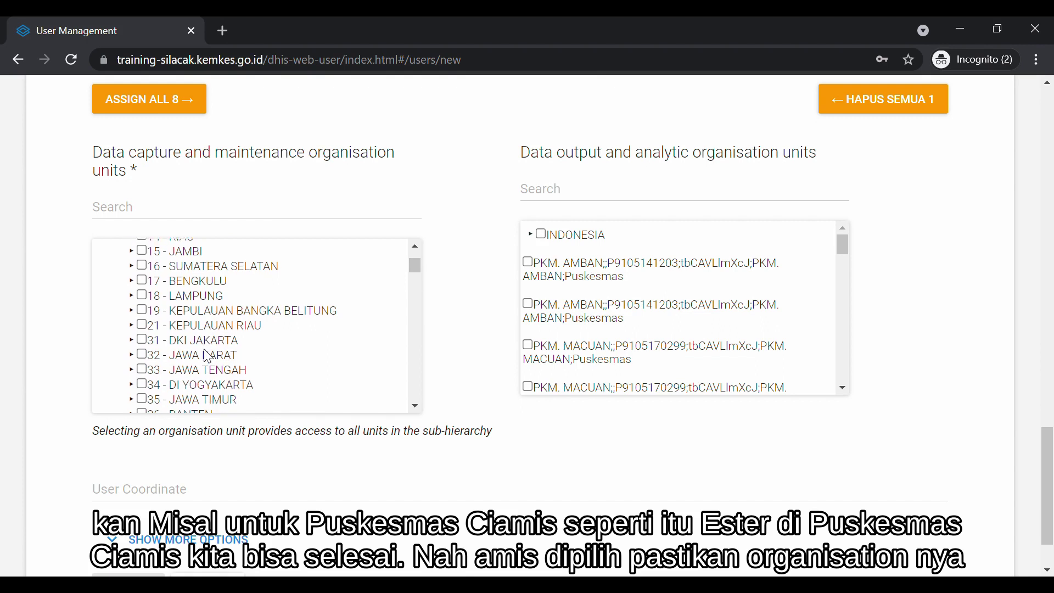
{"action": "scroll", "coordinate": [208, 357], "scroll_direction": "down", "scroll_amount": 1}
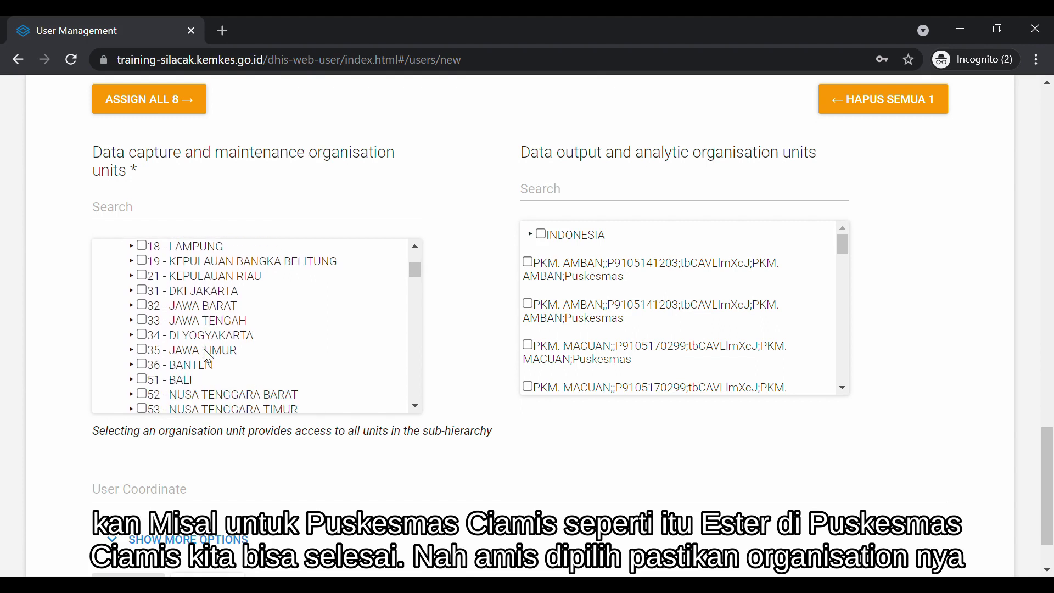
{"action": "left_click", "coordinate": [186, 206]}
{"action": "type", "text": "ciamis"}
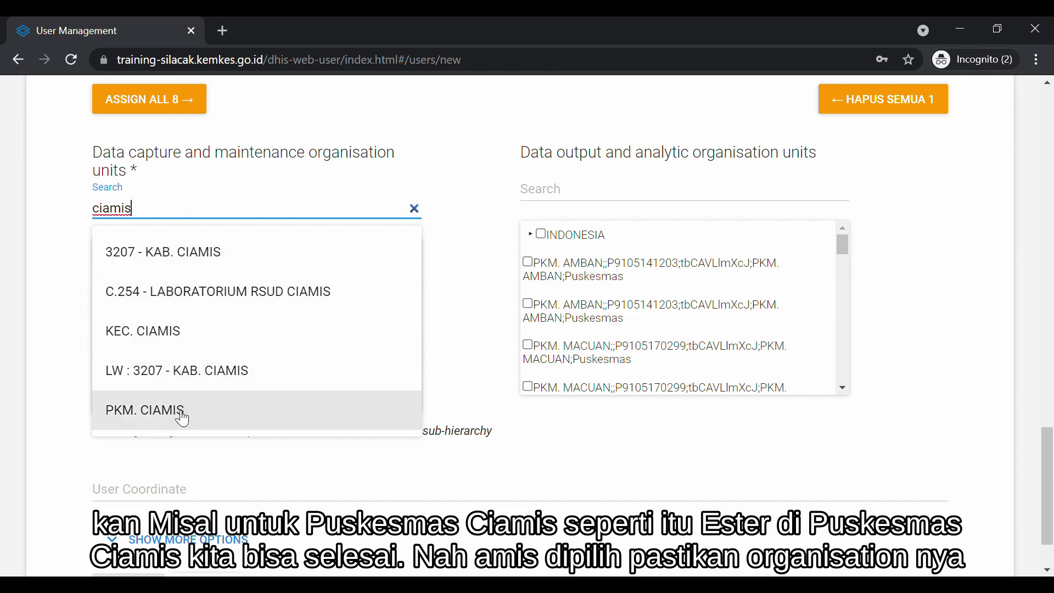
{"action": "left_click", "coordinate": [181, 412]}
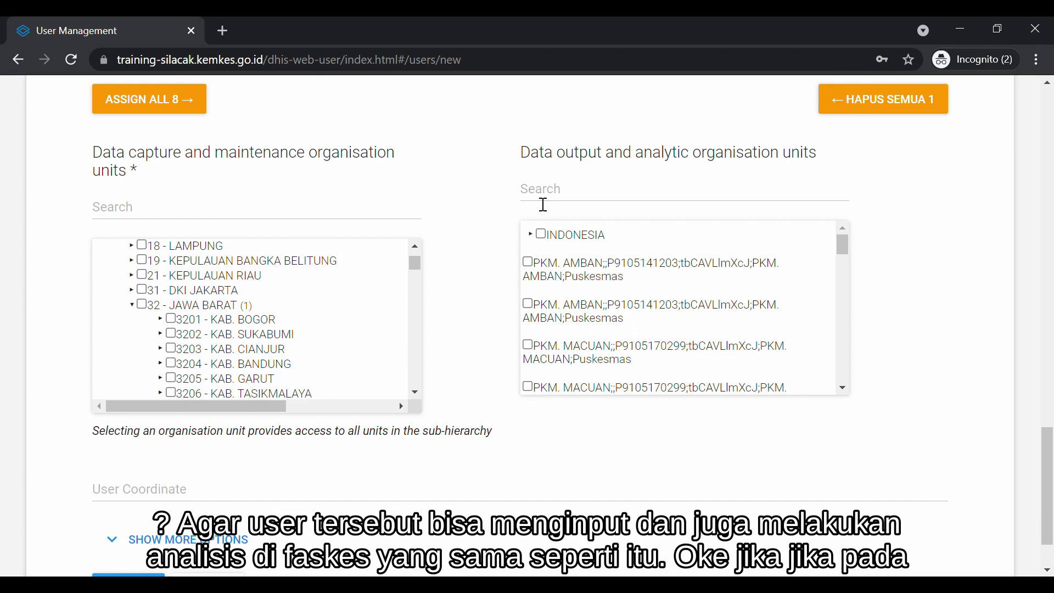
- Search data output organisation units for 'ciamis' and tick PKM. CIAMIS
{"action": "left_click", "coordinate": [575, 197]}
{"action": "type", "text": "a"}
{"action": "key", "text": "BackSpace"}
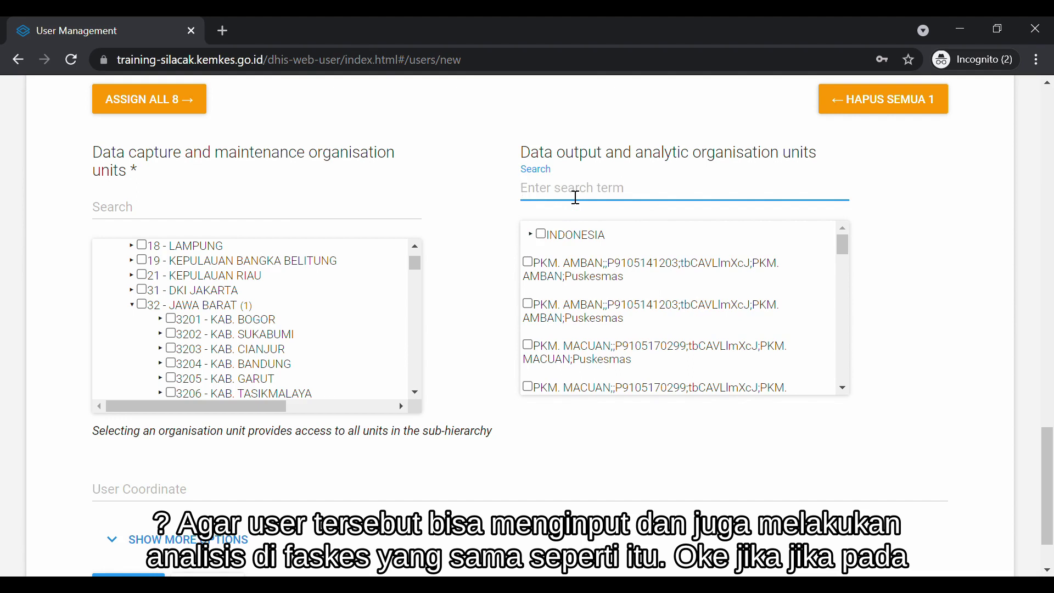
{"action": "type", "text": "ciamis"}
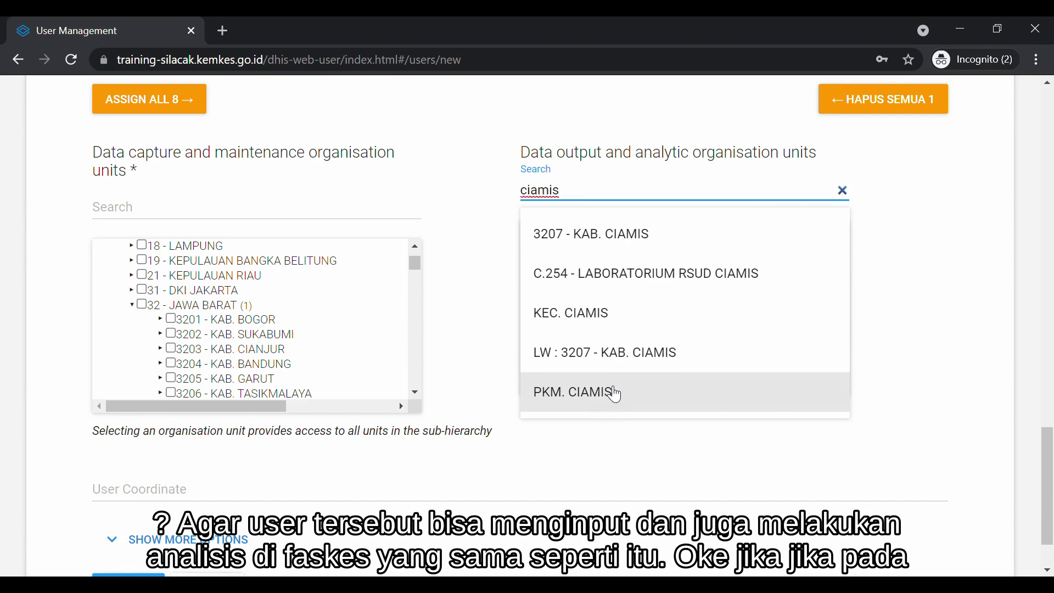
{"action": "left_click", "coordinate": [612, 392]}
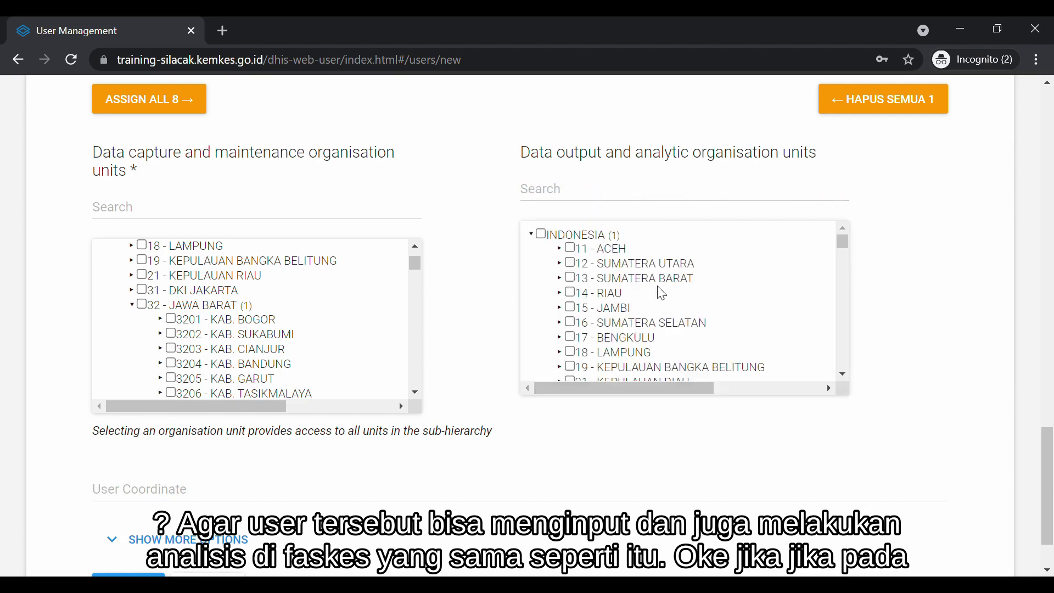
{"action": "scroll", "coordinate": [661, 295], "scroll_direction": "down", "scroll_amount": 3}
{"action": "scroll", "coordinate": [661, 295], "scroll_direction": "down", "scroll_amount": 3}
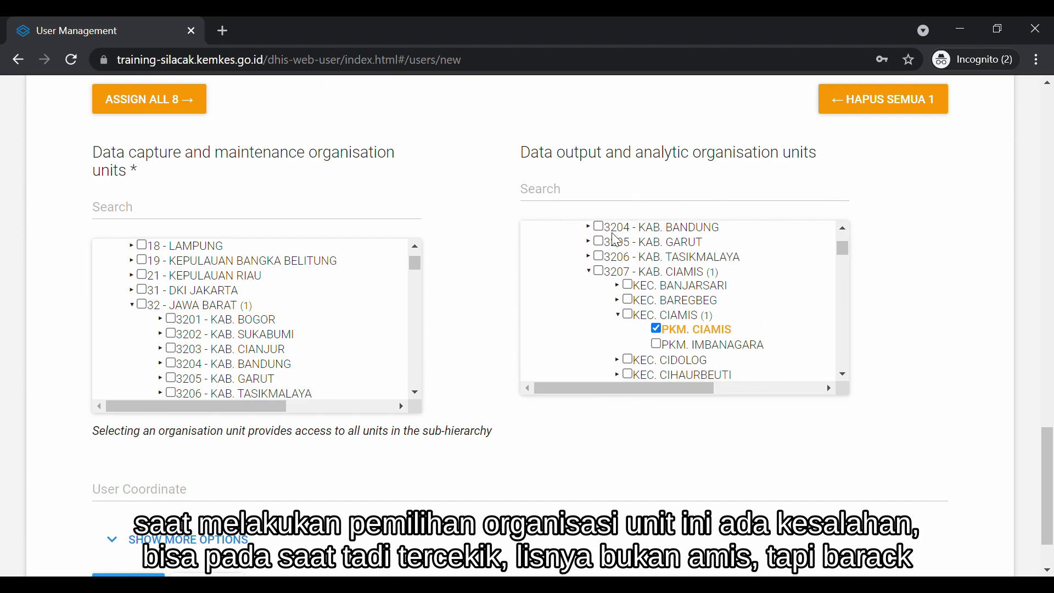
- Expand KEC. BAREGBEG and untick the mistakenly checked PKM. BAREGBEG
{"action": "left_click", "coordinate": [606, 192]}
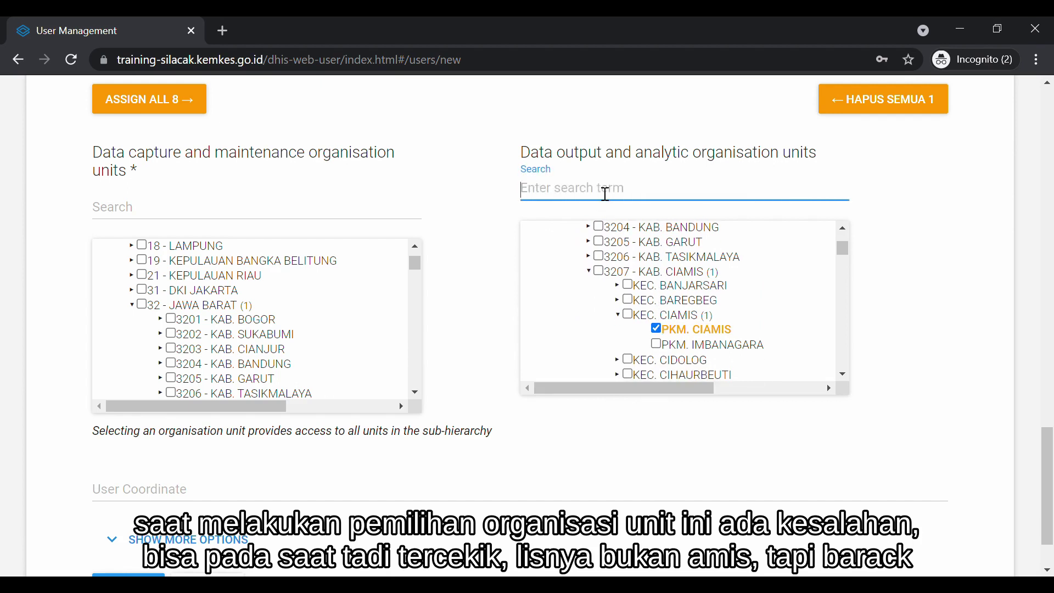
{"action": "left_click", "coordinate": [618, 300]}
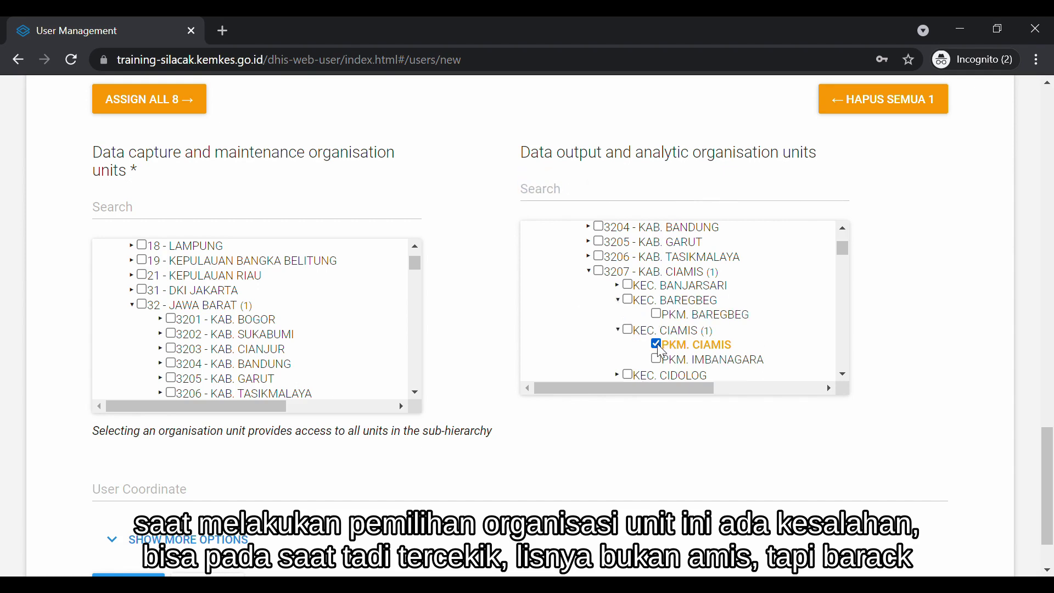
{"action": "left_click", "coordinate": [657, 345]}
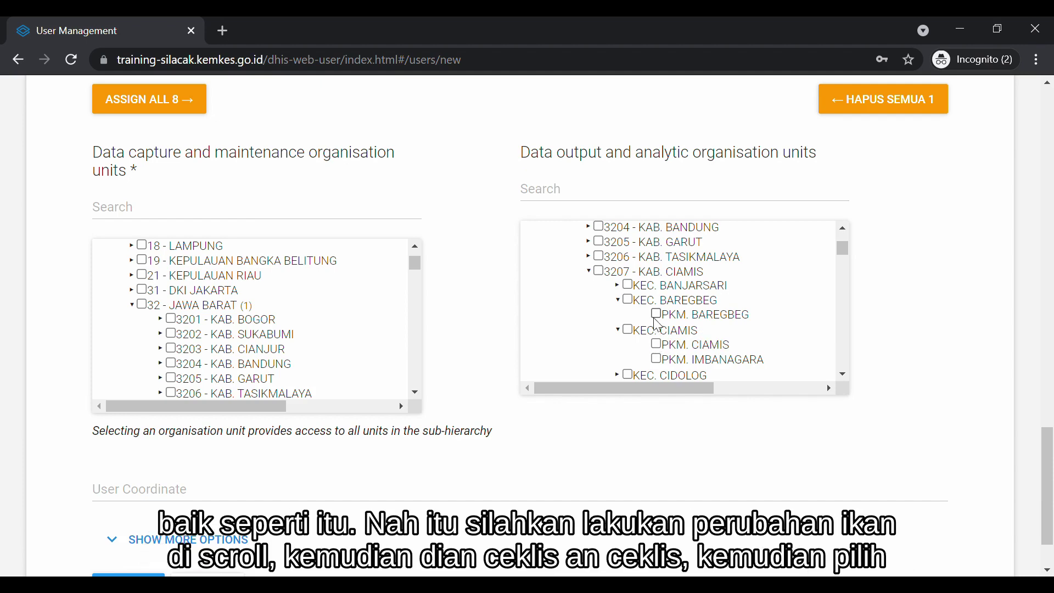
{"action": "left_click", "coordinate": [656, 314]}
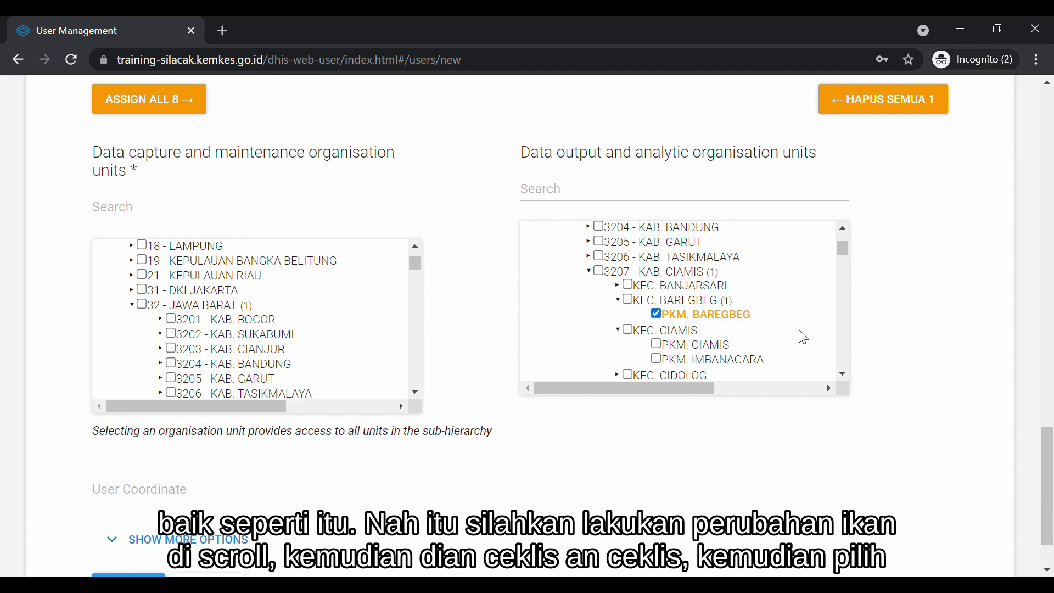
{"action": "scroll", "coordinate": [752, 311], "scroll_direction": "up", "scroll_amount": 5}
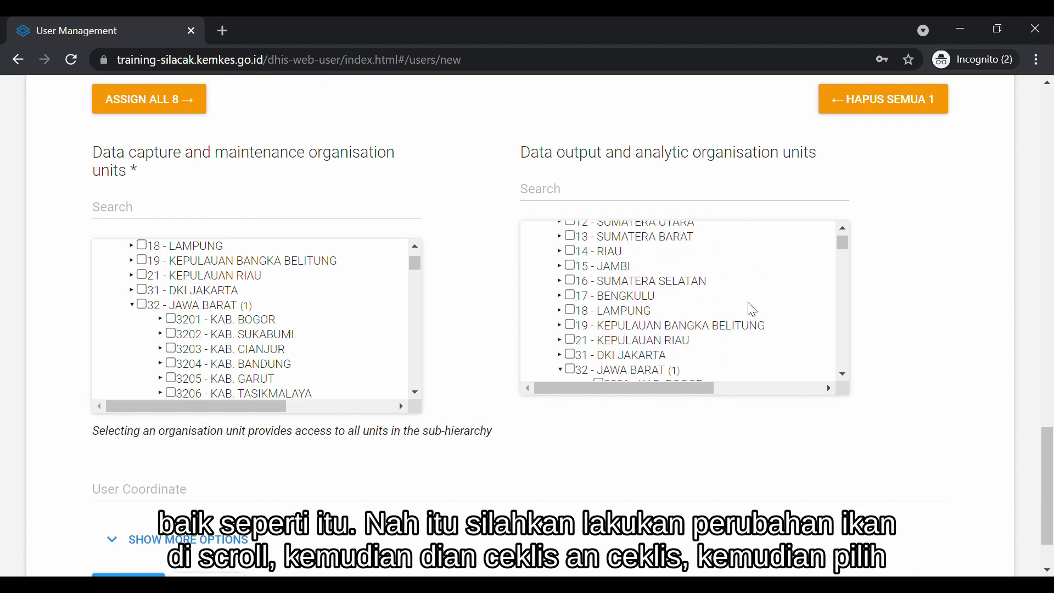
{"action": "scroll", "coordinate": [752, 310], "scroll_direction": "down", "scroll_amount": 5}
{"action": "scroll", "coordinate": [752, 310], "scroll_direction": "down", "scroll_amount": 1}
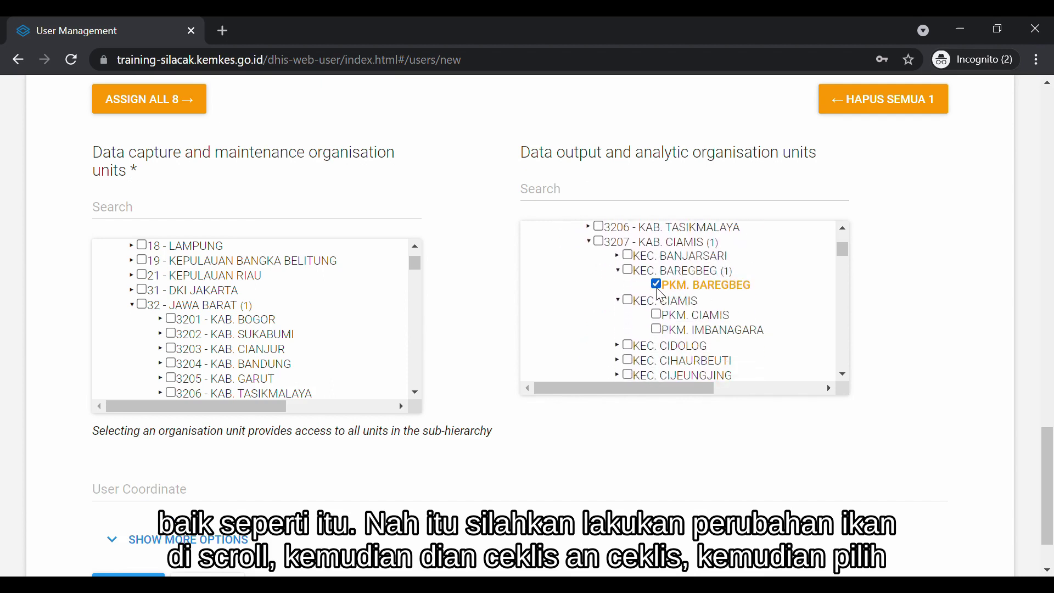
{"action": "left_click", "coordinate": [657, 285]}
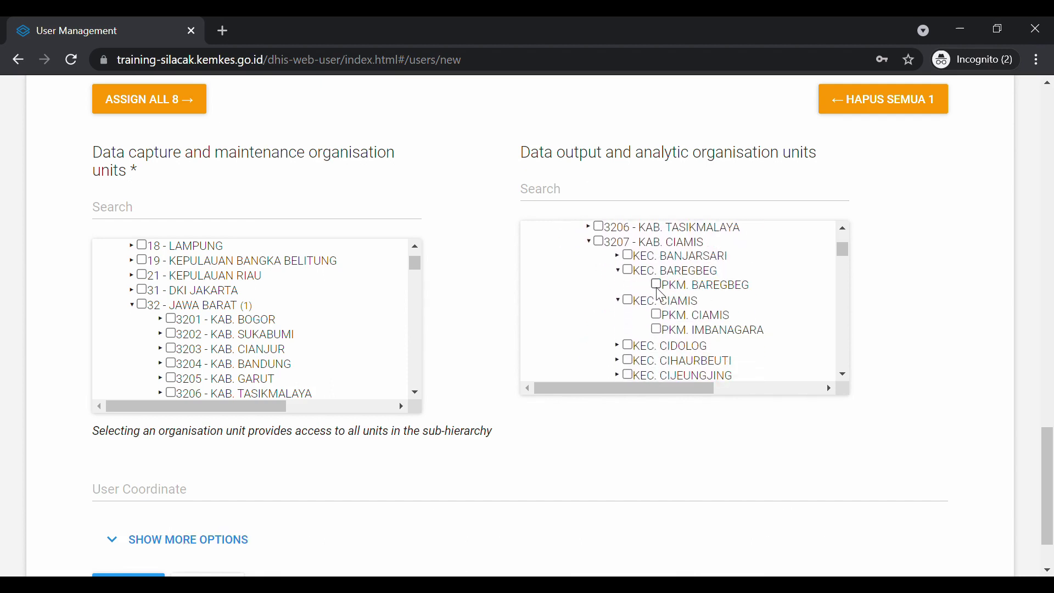
- Search 'ciamis' again and re-select PKM. CIAMIS as the data output unit
{"action": "left_click", "coordinate": [614, 206]}
{"action": "type", "text": "ciamis"}
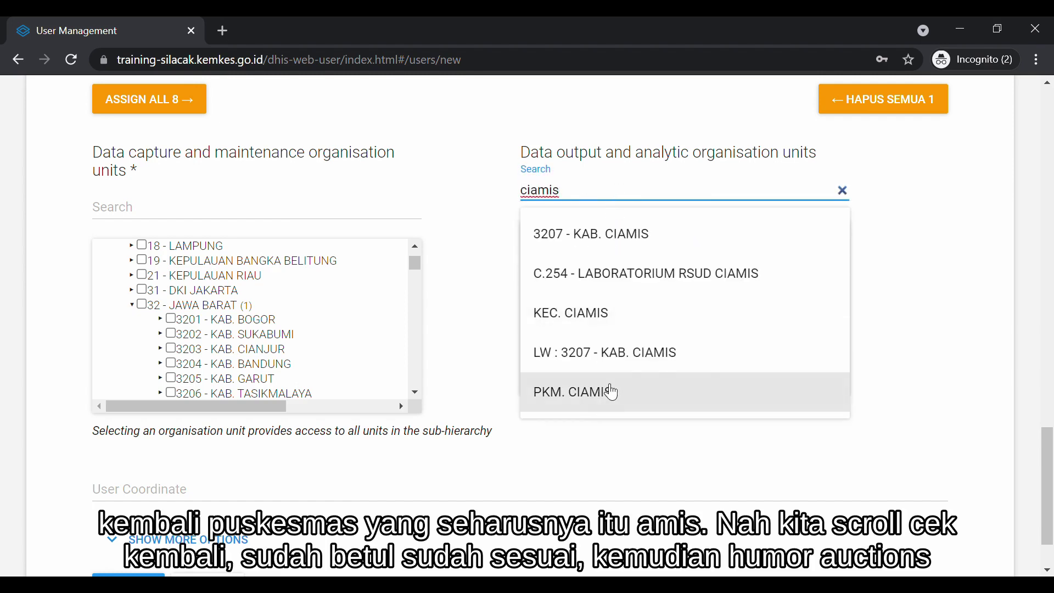
{"action": "left_click", "coordinate": [601, 391]}
{"action": "scroll", "coordinate": [700, 324], "scroll_direction": "down", "scroll_amount": 2}
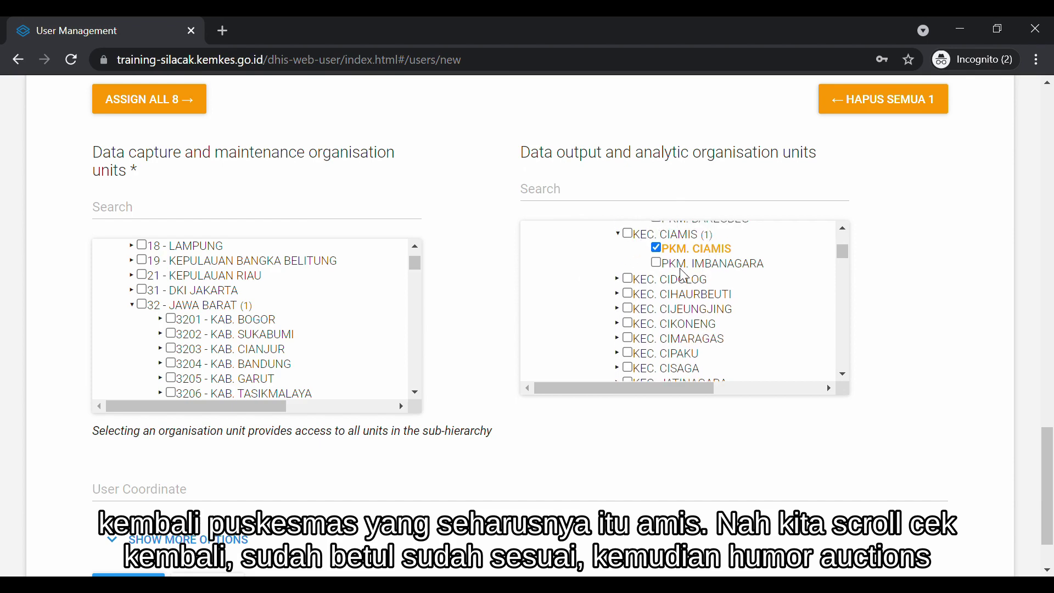
{"action": "scroll", "coordinate": [463, 413], "scroll_direction": "down", "scroll_amount": 1}
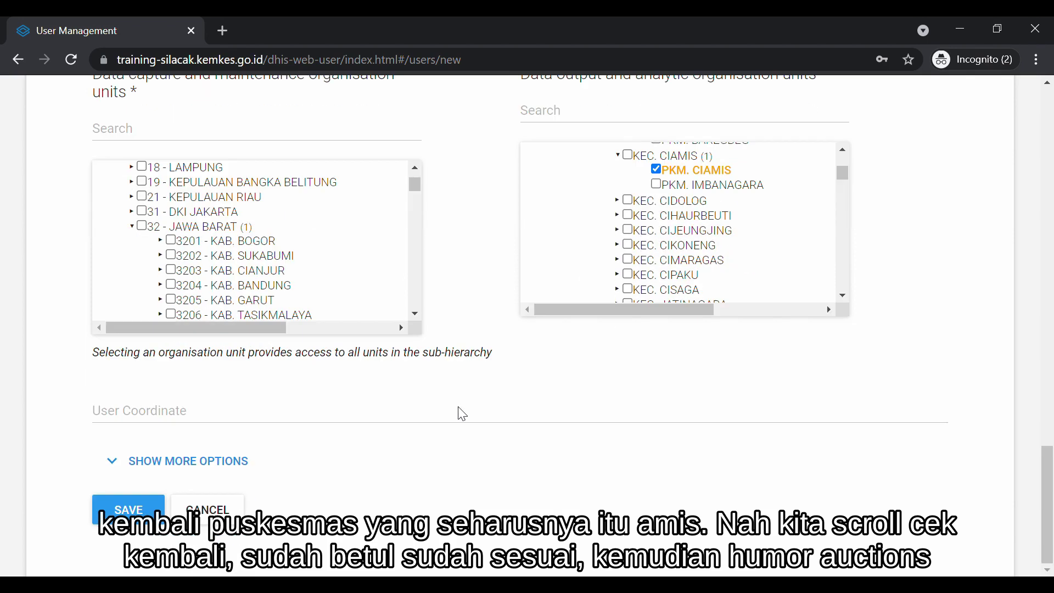
- Reveal more options and tick PKM. CIAMIS under Search Organisation Units after searching 'ciamis'
{"action": "left_click", "coordinate": [242, 463]}
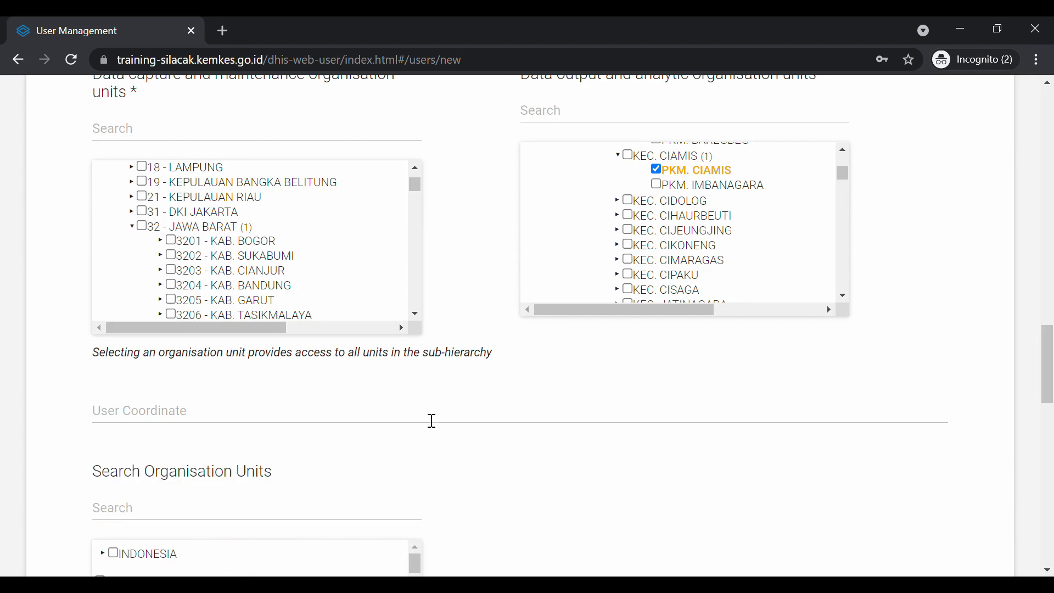
{"action": "scroll", "coordinate": [431, 422], "scroll_direction": "down", "scroll_amount": 1}
{"action": "scroll", "coordinate": [432, 421], "scroll_direction": "down", "scroll_amount": 3}
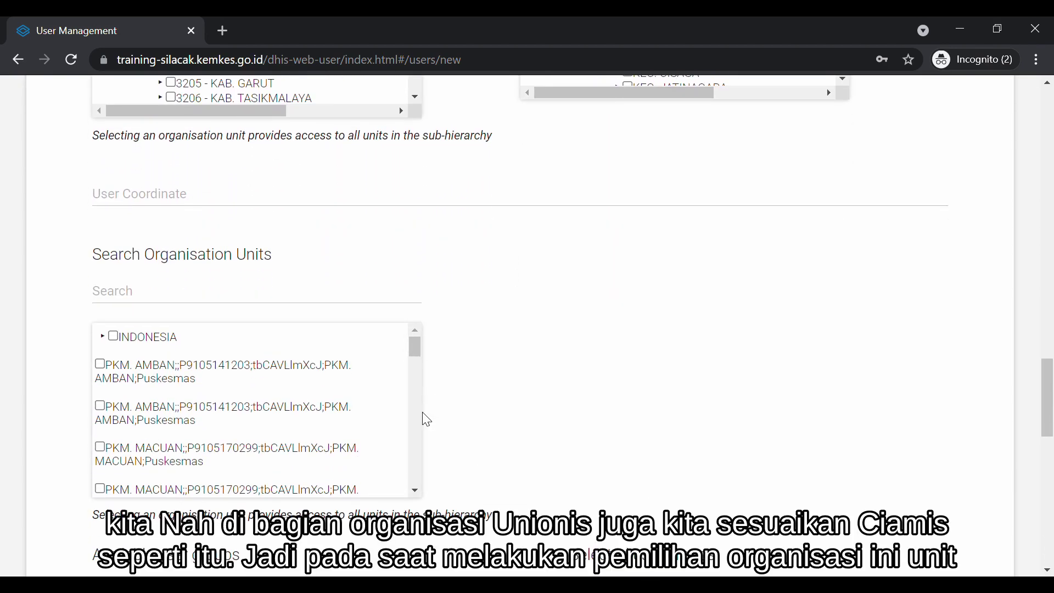
{"action": "left_click", "coordinate": [242, 294]}
{"action": "type", "text": "pkm"}
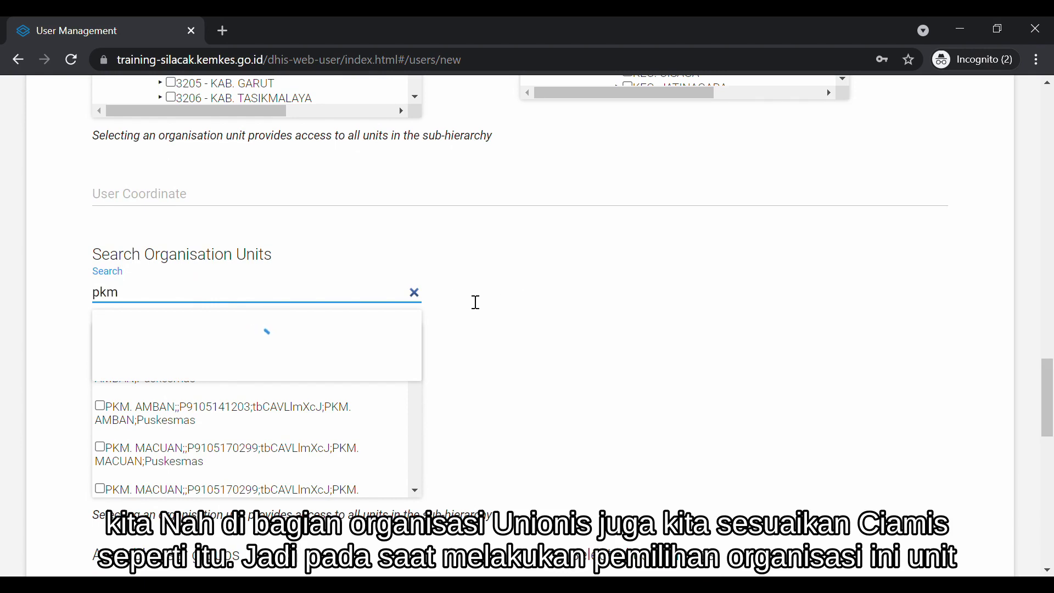
{"action": "left_click", "coordinate": [415, 294]}
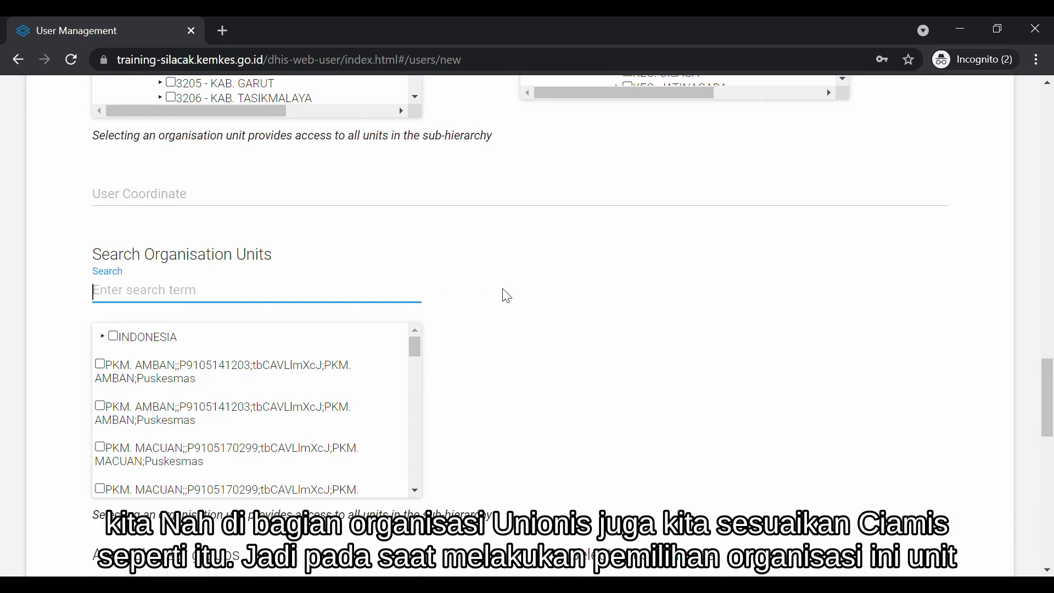
{"action": "scroll", "coordinate": [503, 294], "scroll_direction": "up", "scroll_amount": 2}
{"action": "scroll", "coordinate": [507, 296], "scroll_direction": "up", "scroll_amount": 4}
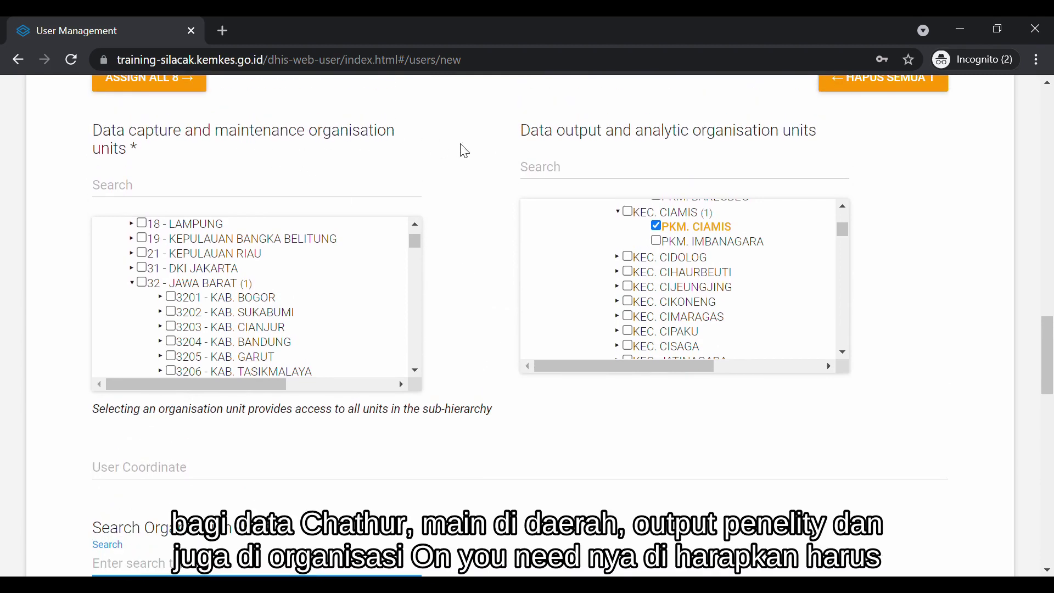
{"action": "scroll", "coordinate": [463, 151], "scroll_direction": "down", "scroll_amount": 7}
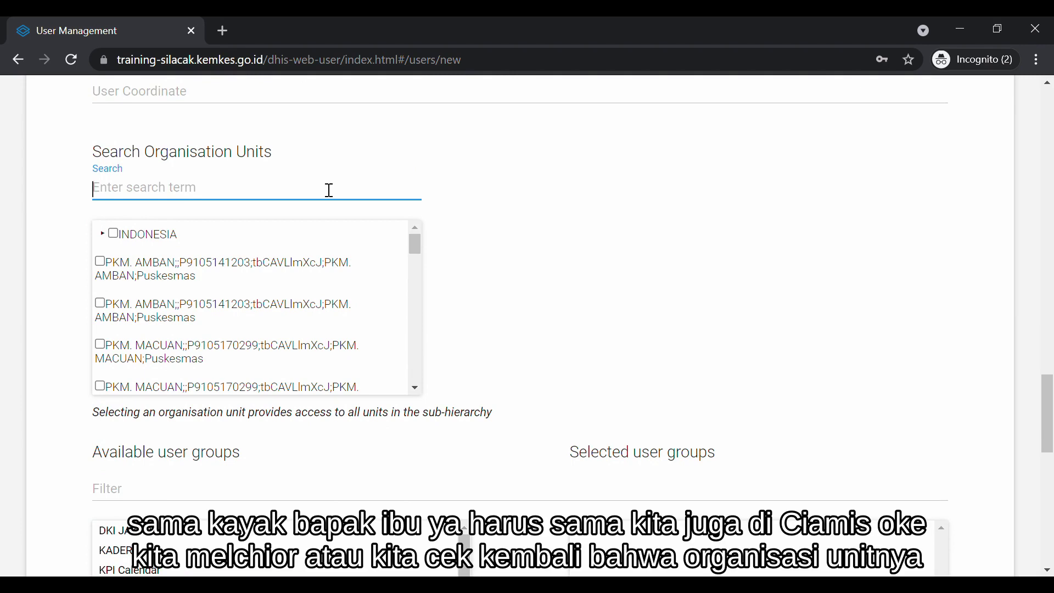
{"action": "type", "text": "ciamis"}
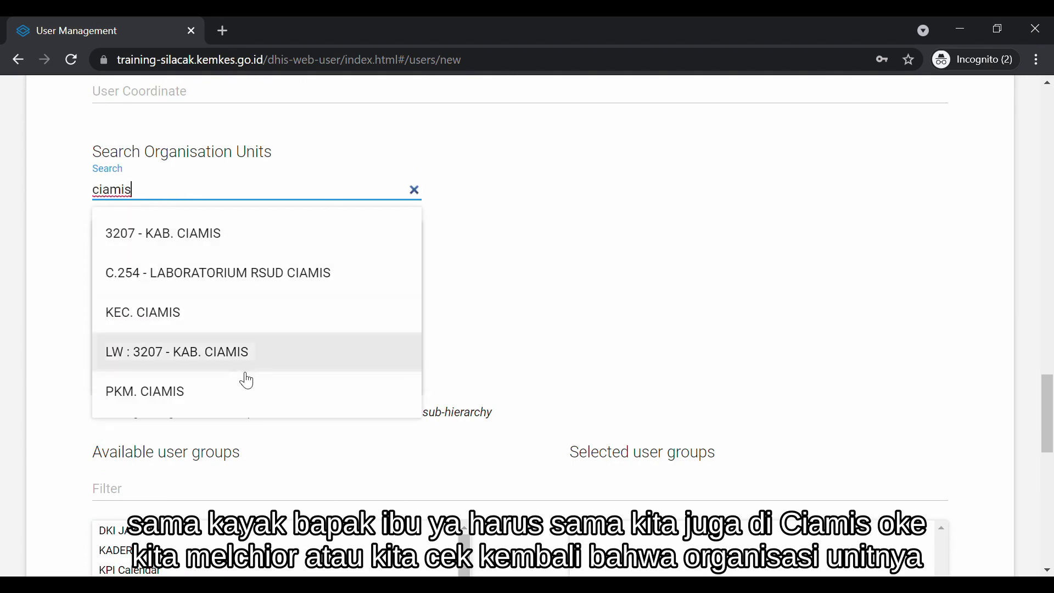
{"action": "left_click", "coordinate": [237, 390]}
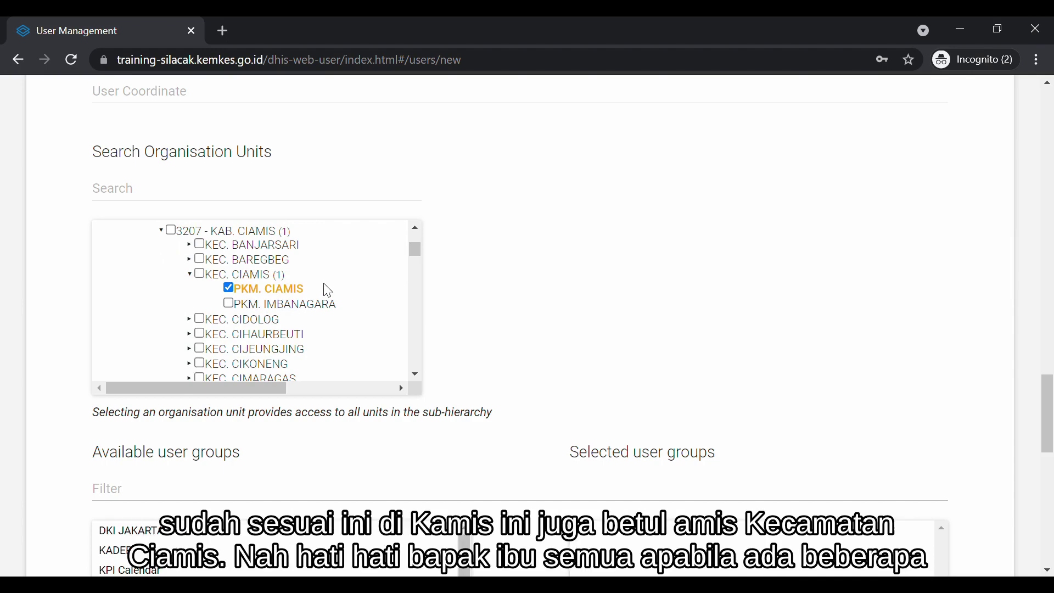
- Scroll through the data capture and data output organisation unit trees to confirm PKM. CIAMIS
{"action": "scroll", "coordinate": [552, 220], "scroll_direction": "up", "scroll_amount": 5}
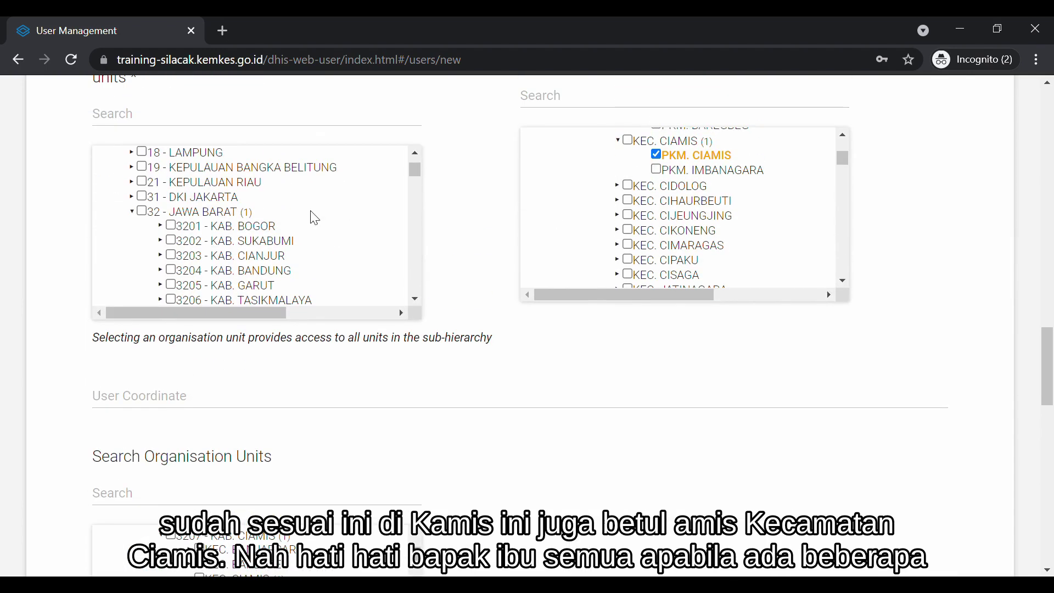
{"action": "scroll", "coordinate": [313, 217], "scroll_direction": "down", "scroll_amount": 4}
{"action": "scroll", "coordinate": [314, 218], "scroll_direction": "up", "scroll_amount": 1}
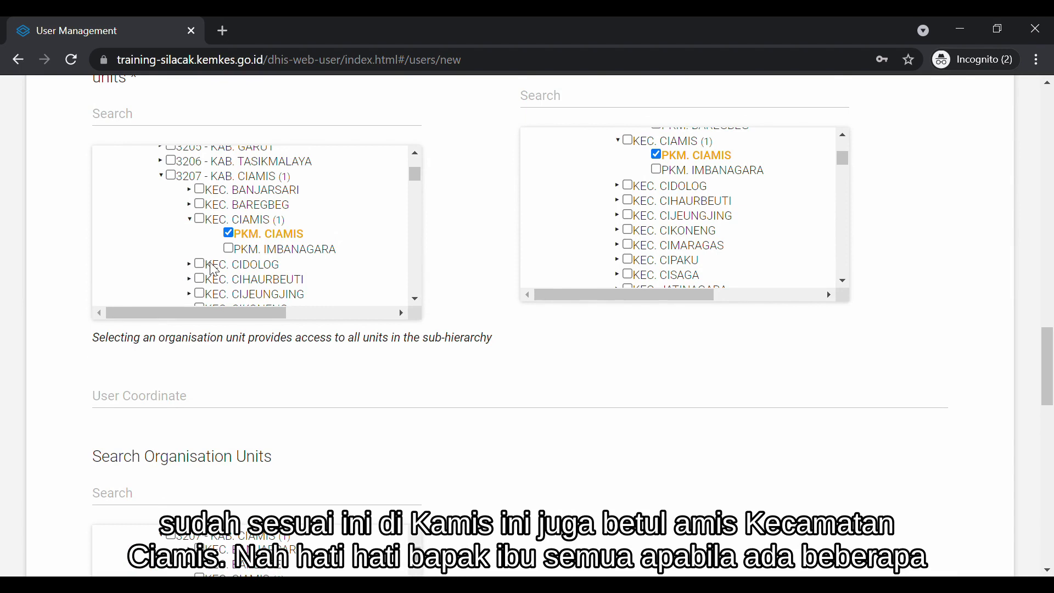
{"action": "scroll", "coordinate": [703, 233], "scroll_direction": "up", "scroll_amount": 3}
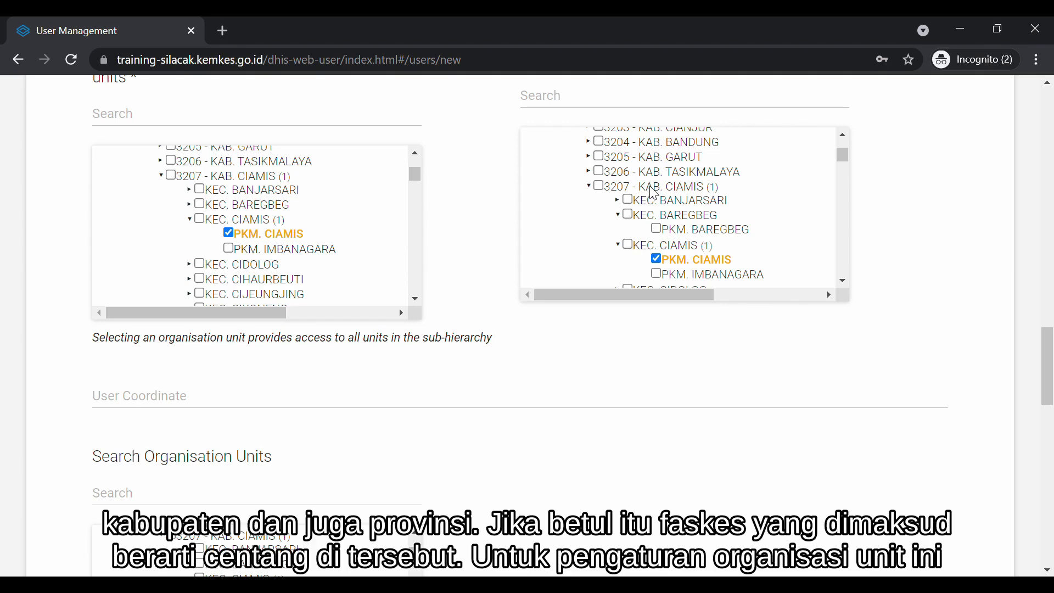
{"action": "scroll", "coordinate": [652, 193], "scroll_direction": "up", "scroll_amount": 2}
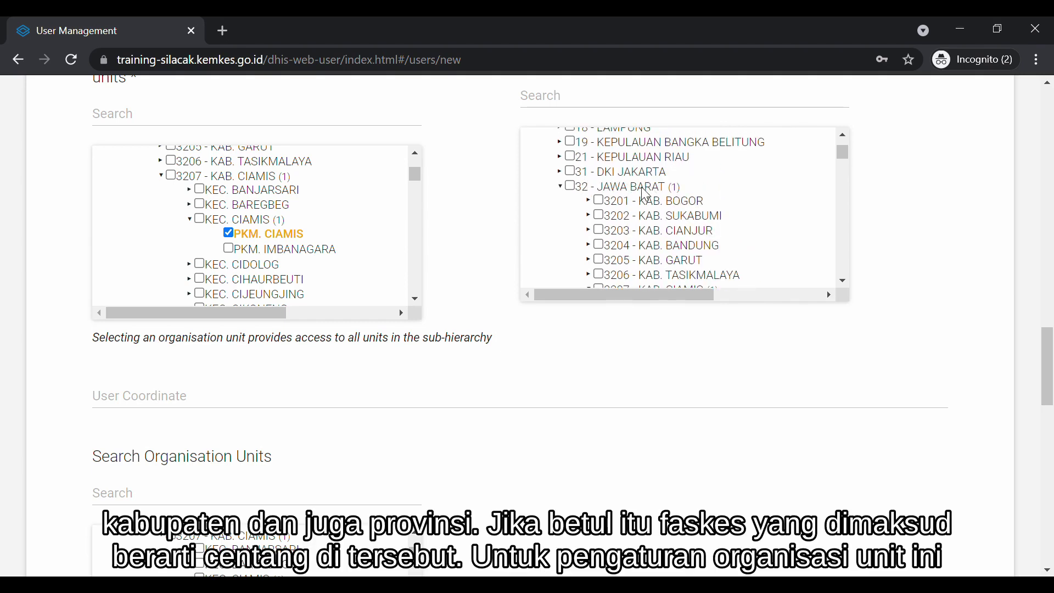
{"action": "scroll", "coordinate": [646, 193], "scroll_direction": "down", "scroll_amount": 4}
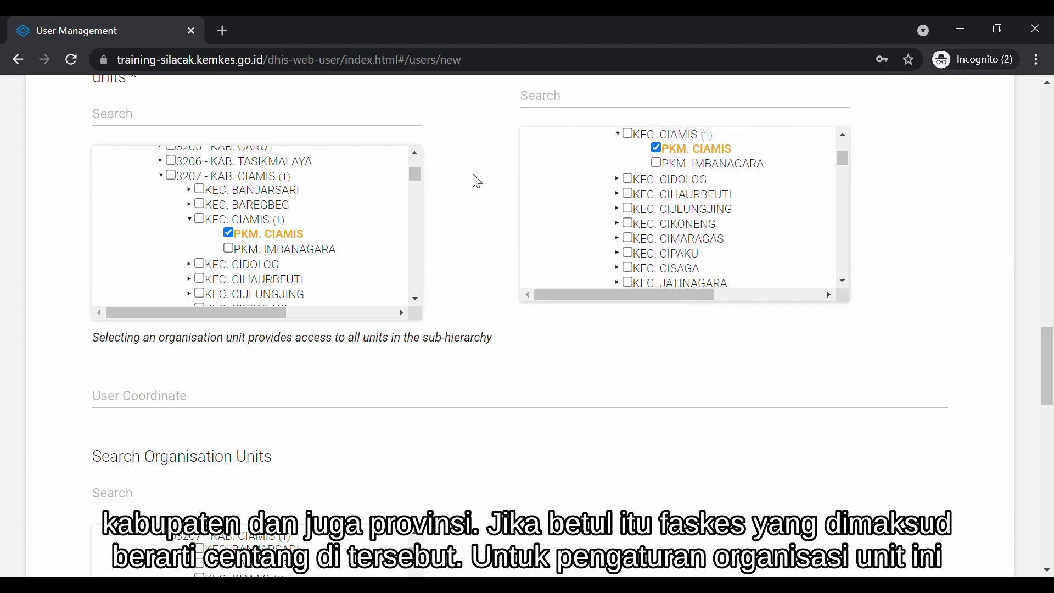
{"action": "scroll", "coordinate": [471, 179], "scroll_direction": "up", "scroll_amount": 2}
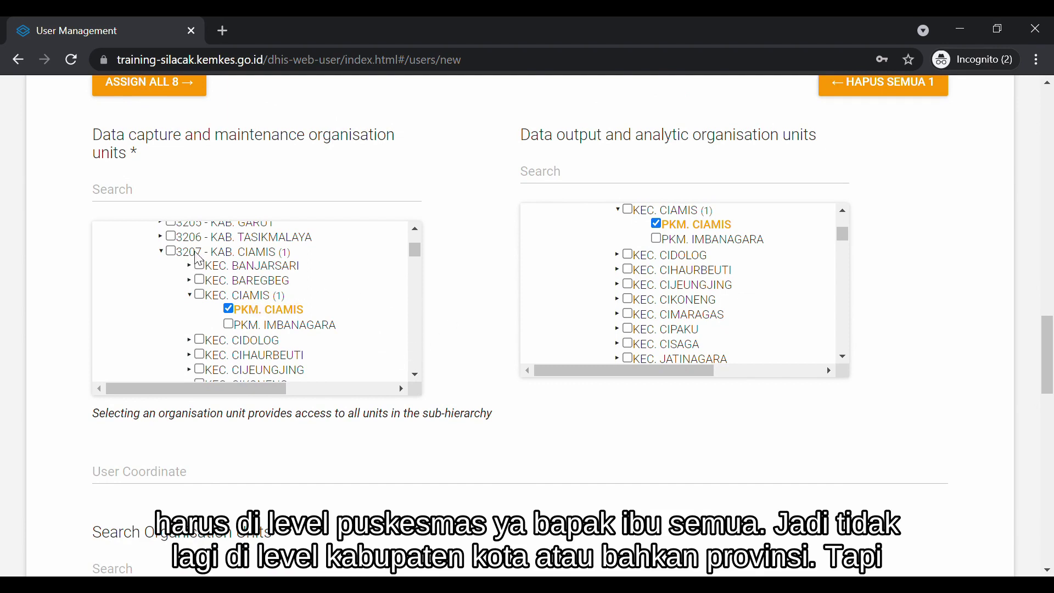
{"action": "scroll", "coordinate": [199, 259], "scroll_direction": "up", "scroll_amount": 3}
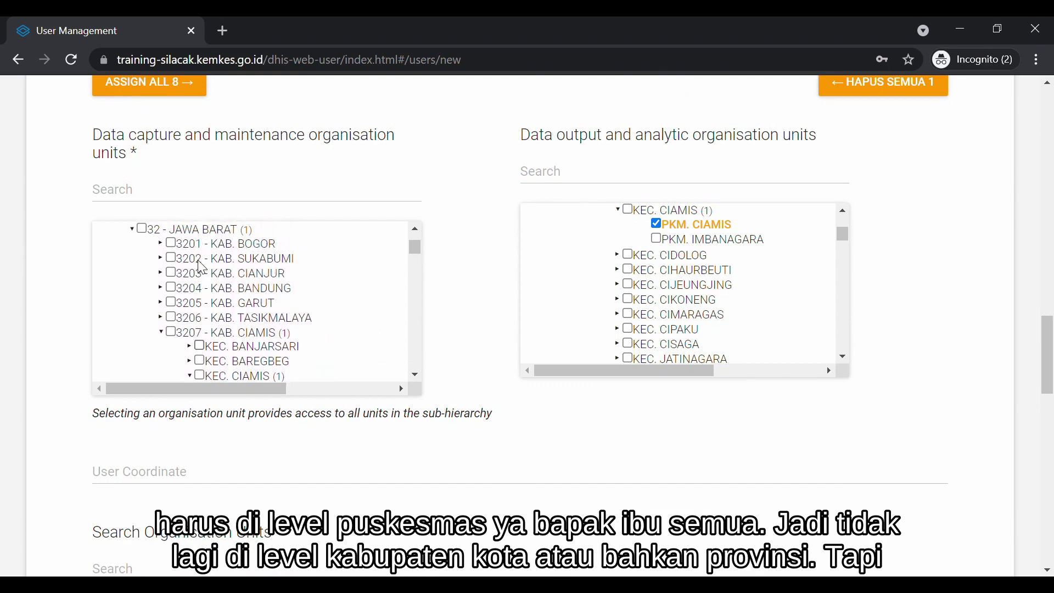
{"action": "scroll", "coordinate": [202, 267], "scroll_direction": "down", "scroll_amount": 2}
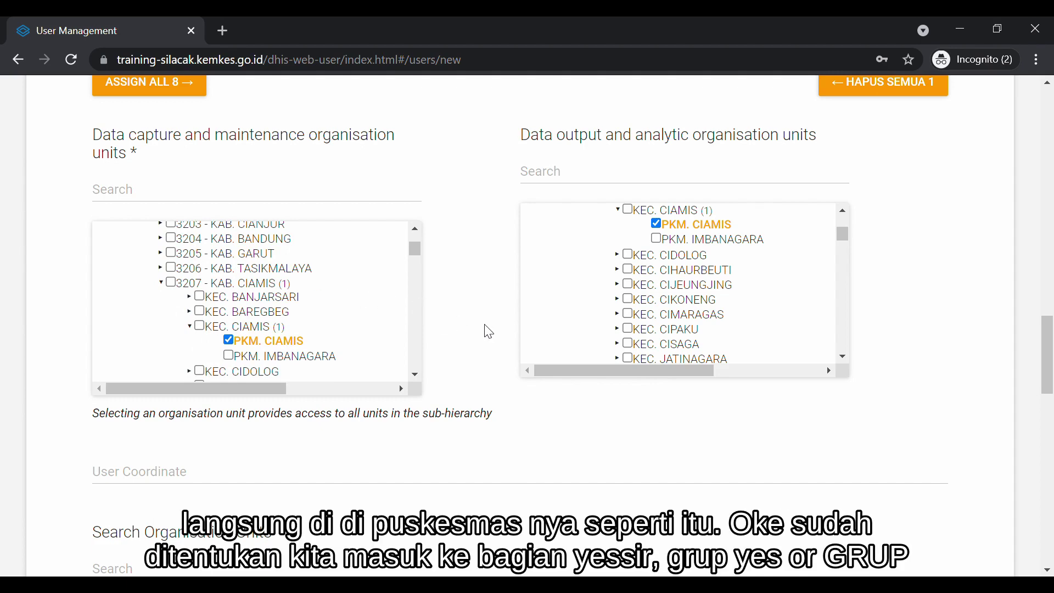
{"action": "scroll", "coordinate": [488, 331], "scroll_direction": "down", "scroll_amount": 3}
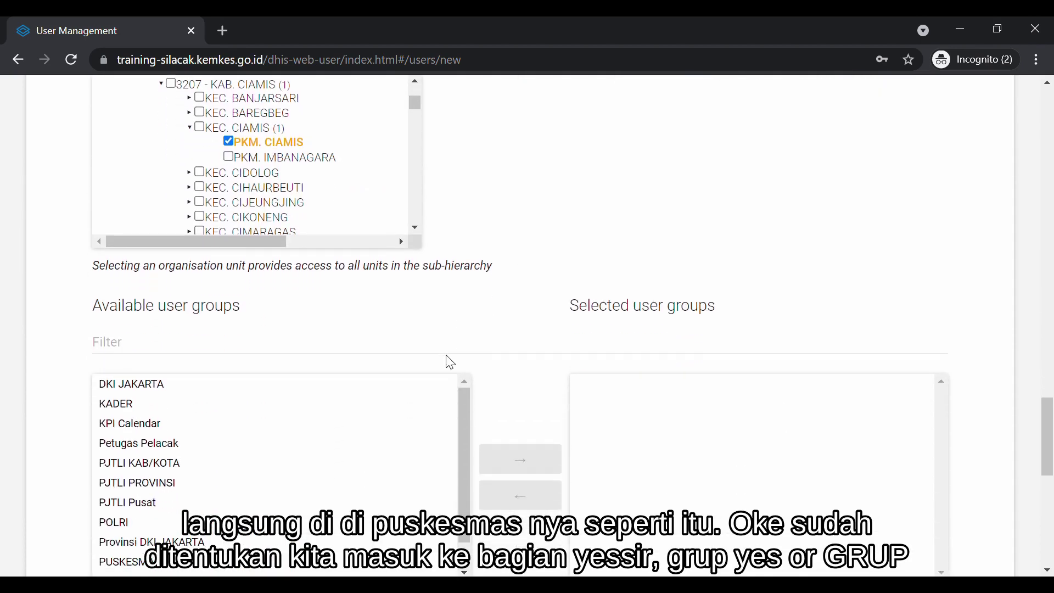
- Filter available user groups by 'petug' and add Petugas Pelacak to Selected
{"action": "scroll", "coordinate": [450, 362], "scroll_direction": "up", "scroll_amount": 1}
{"action": "scroll", "coordinate": [451, 363], "scroll_direction": "down", "scroll_amount": 2}
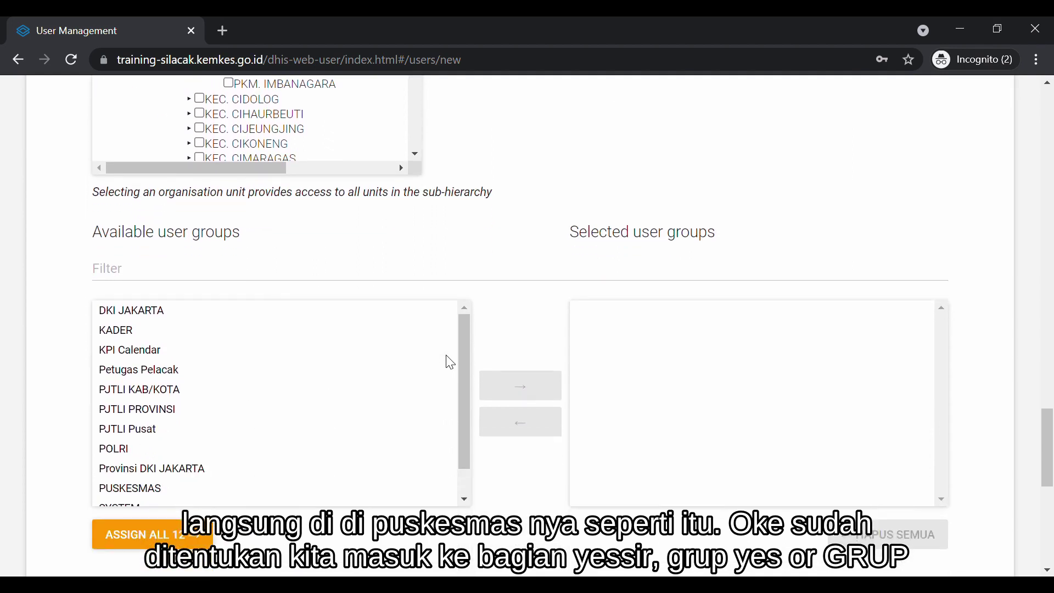
{"action": "scroll", "coordinate": [451, 363], "scroll_direction": "down", "scroll_amount": 1}
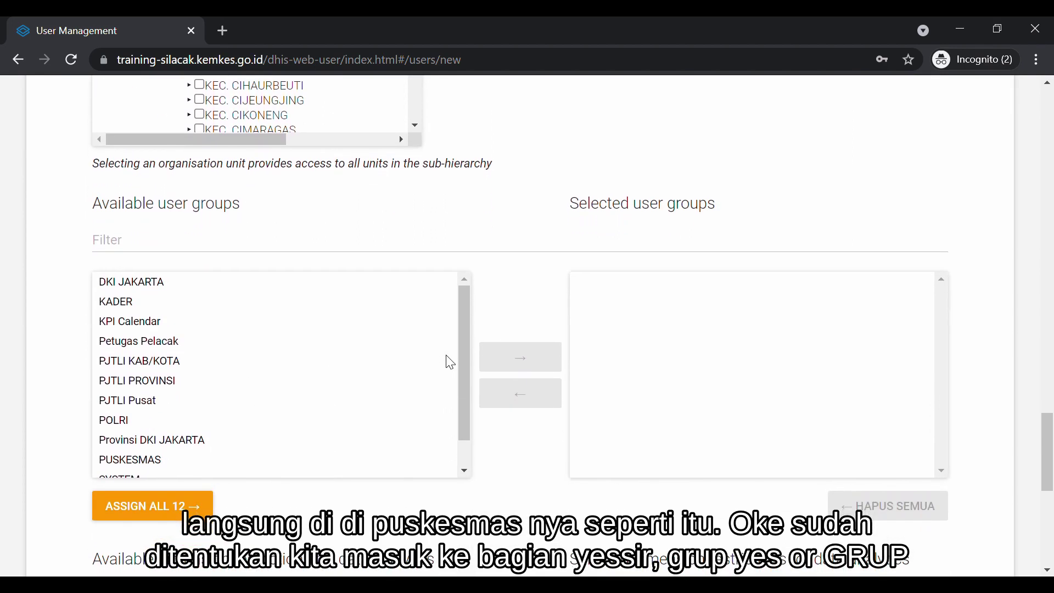
{"action": "scroll", "coordinate": [450, 362], "scroll_direction": "down", "scroll_amount": 1}
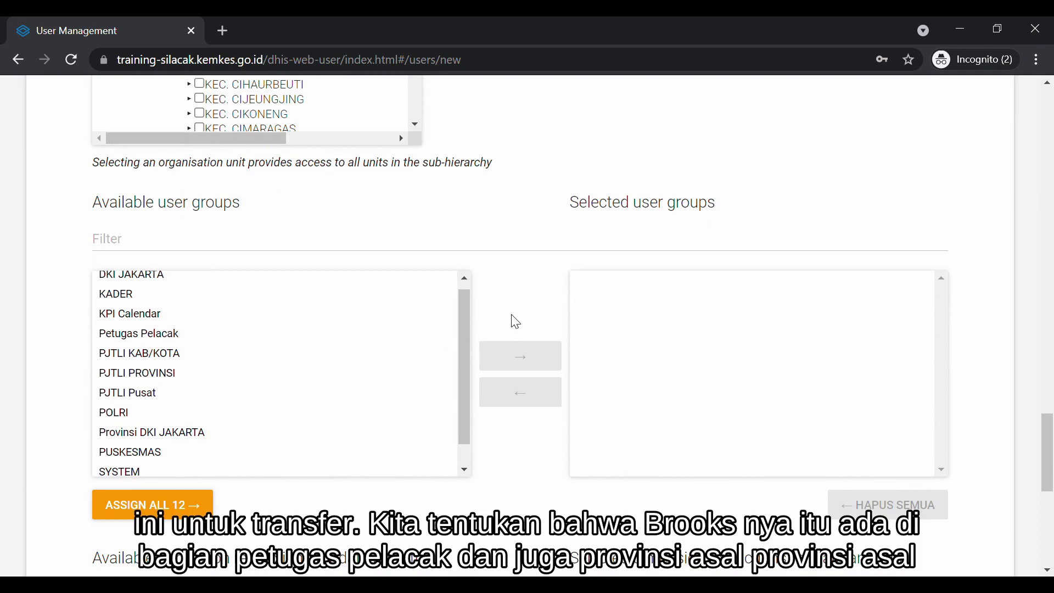
{"action": "scroll", "coordinate": [514, 321], "scroll_direction": "down", "scroll_amount": 1}
{"action": "left_click", "coordinate": [396, 212]}
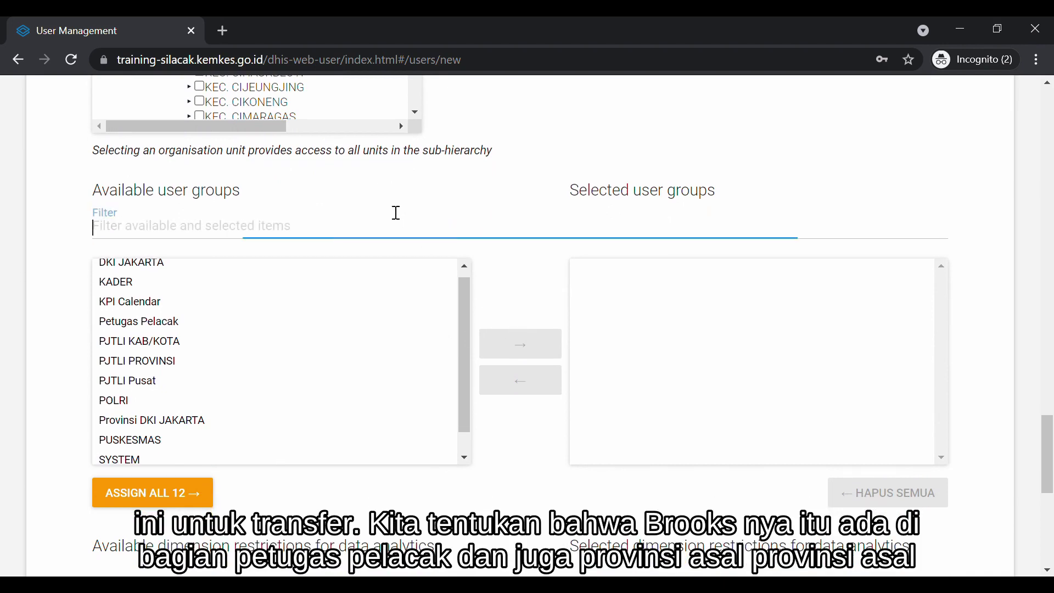
{"action": "type", "text": "petug"}
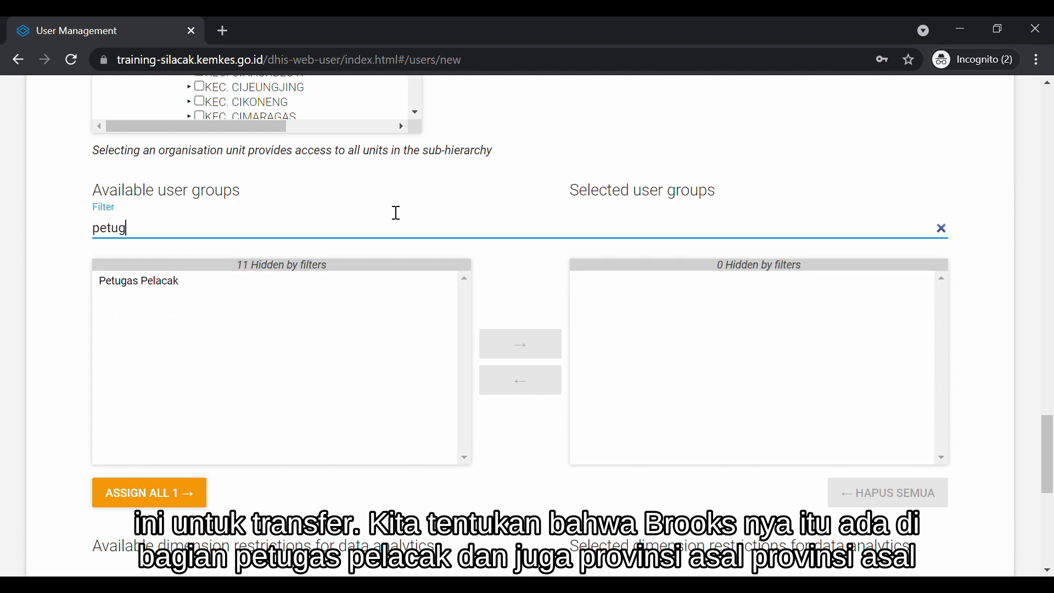
{"action": "double_click", "coordinate": [160, 279]}
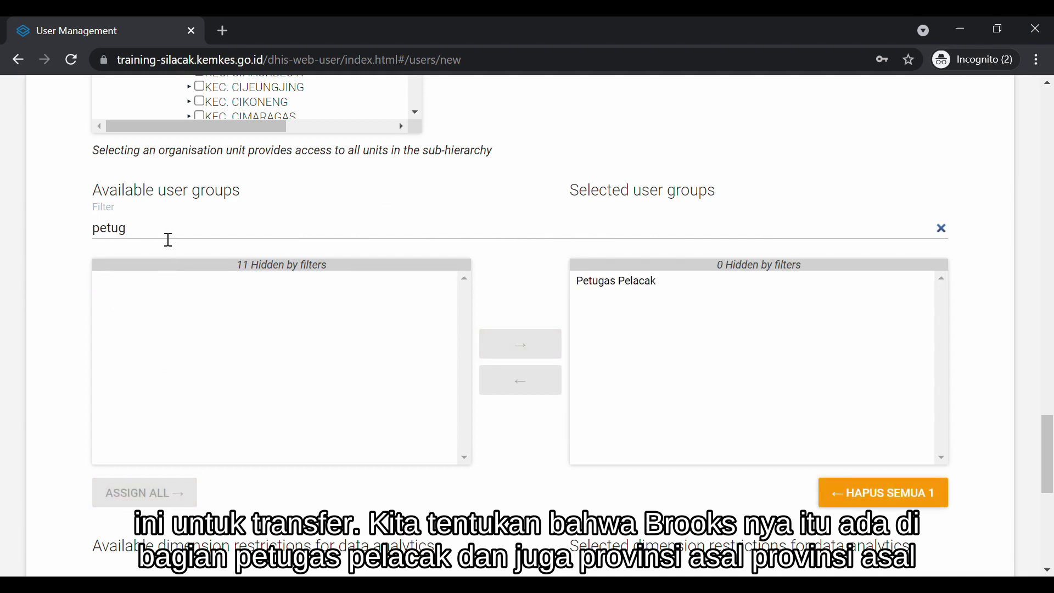
- Clear the user group filter and add Provinsi DKI JAKARTA to Selected
{"action": "left_click_drag", "start_coordinate": [166, 233], "coordinate": [44, 226]}
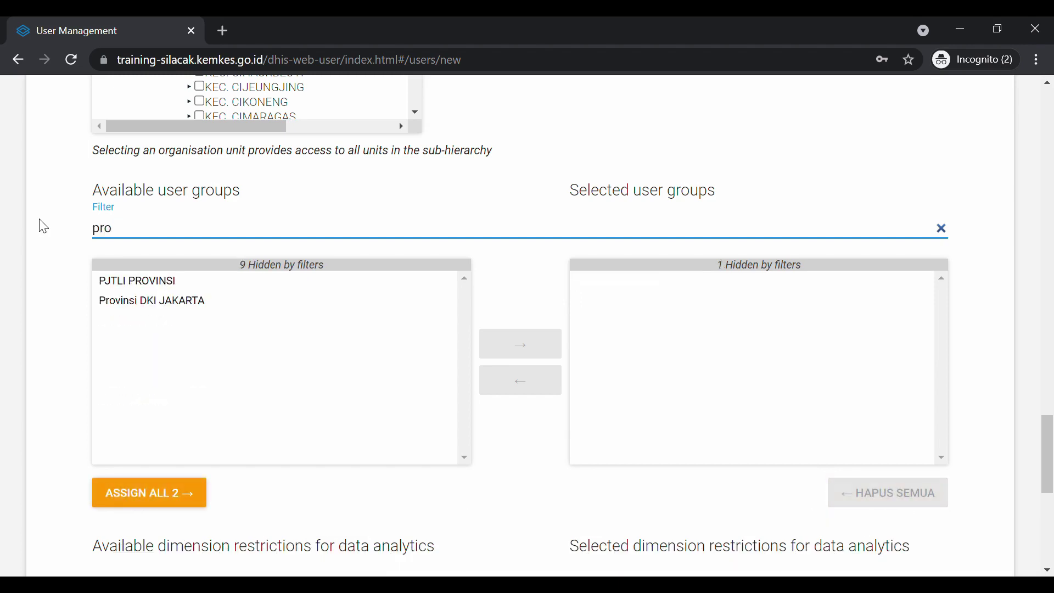
{"action": "type", "text": "v"}
{"action": "key", "text": "BackSpace"}
{"action": "key", "text": "BackSpace"}
{"action": "key", "text": "BackSpace"}
{"action": "key", "text": "BackSpace"}
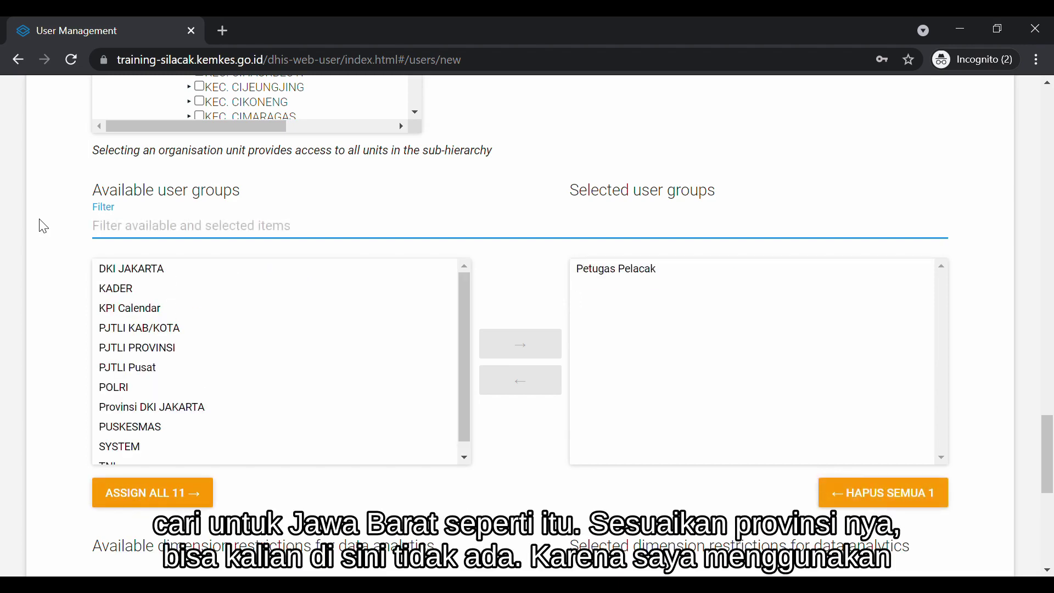
{"action": "type", "text": "jawa"}
{"action": "key", "text": "BackSpace"}
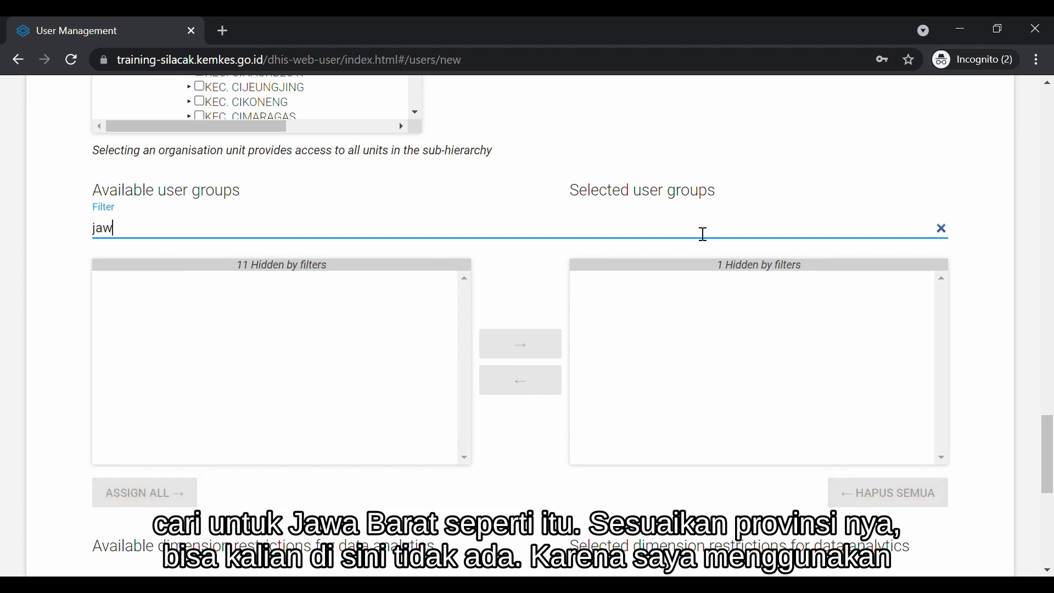
{"action": "key", "text": "BackSpace"}
{"action": "key", "text": "BackSpace"}
{"action": "key", "text": "BackSpace"}
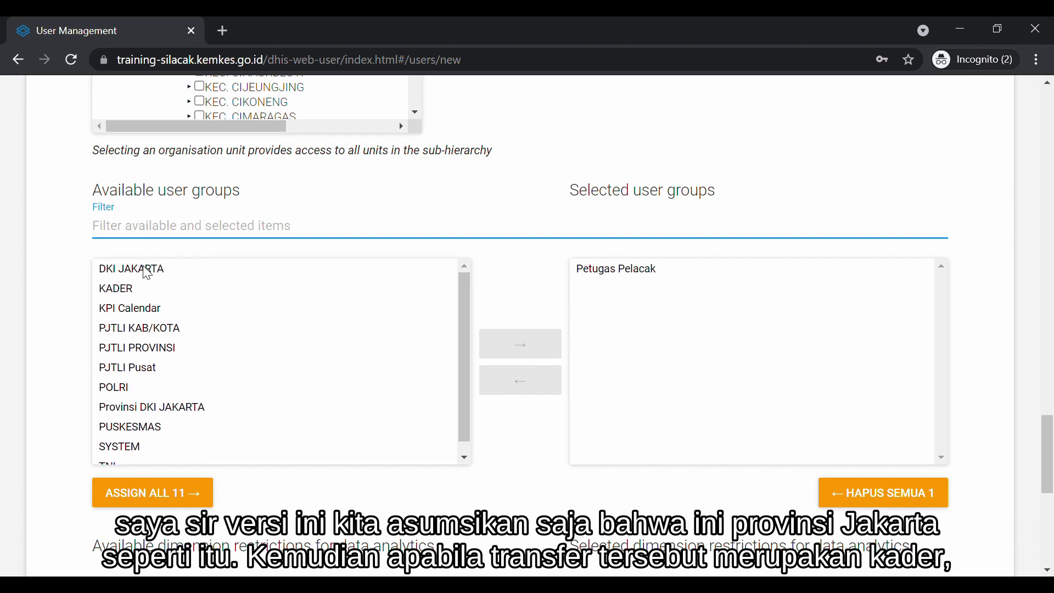
{"action": "left_click", "coordinate": [184, 408]}
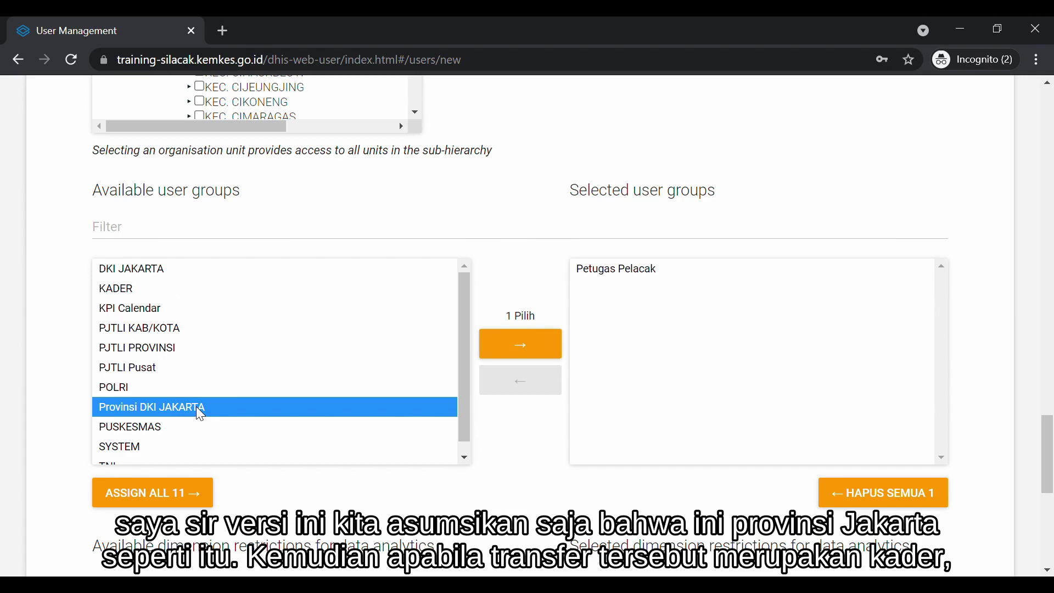
{"action": "double_click", "coordinate": [196, 406]}
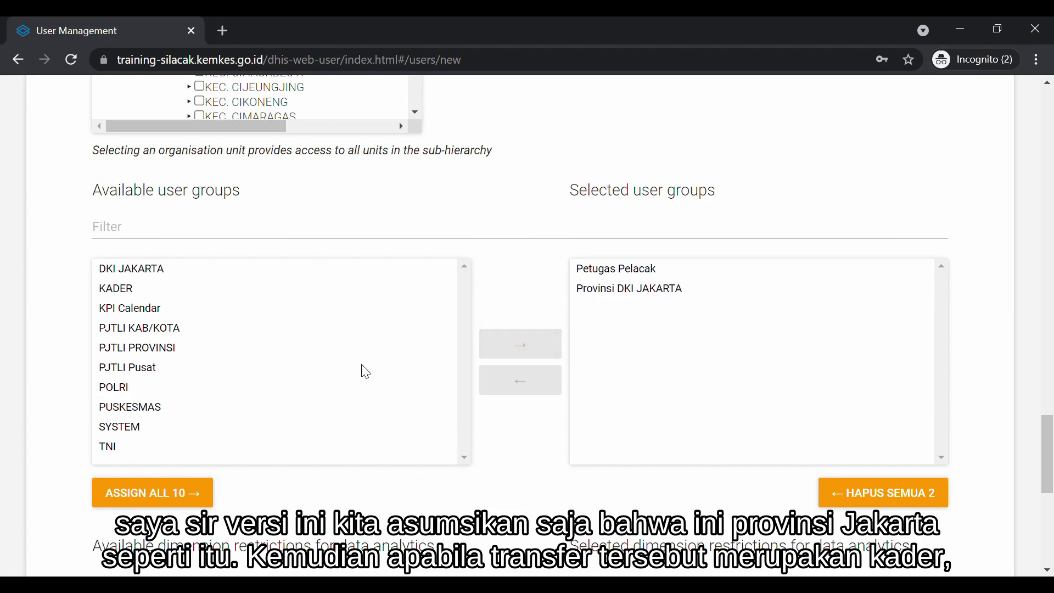
{"action": "scroll", "coordinate": [366, 372], "scroll_direction": "up", "scroll_amount": 1}
{"action": "scroll", "coordinate": [367, 373], "scroll_direction": "down", "scroll_amount": 2}
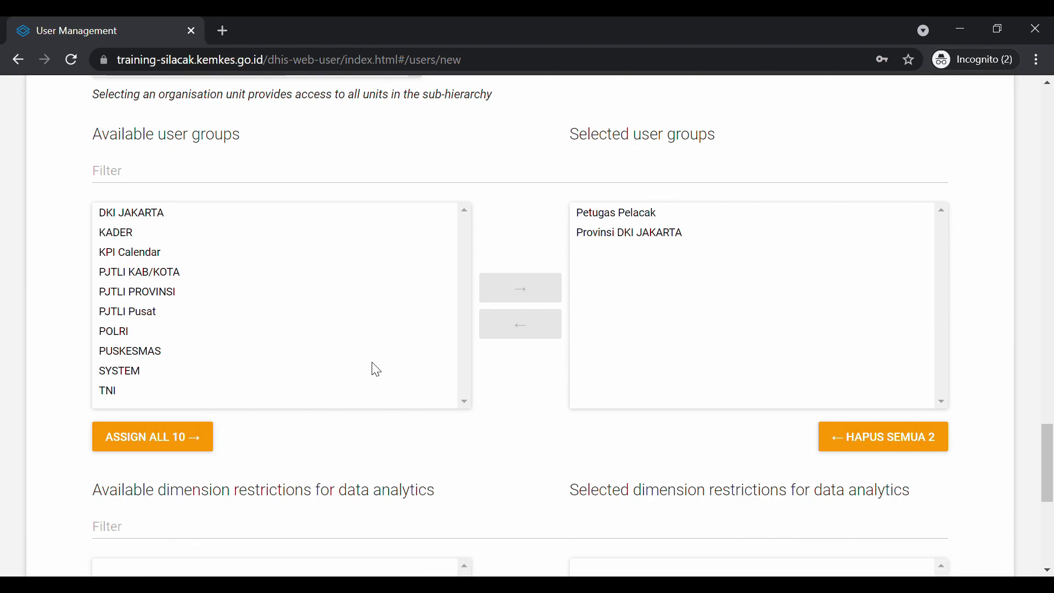
- Move the TNI and POLRI groups into Selected and back out again
{"action": "left_click", "coordinate": [137, 237]}
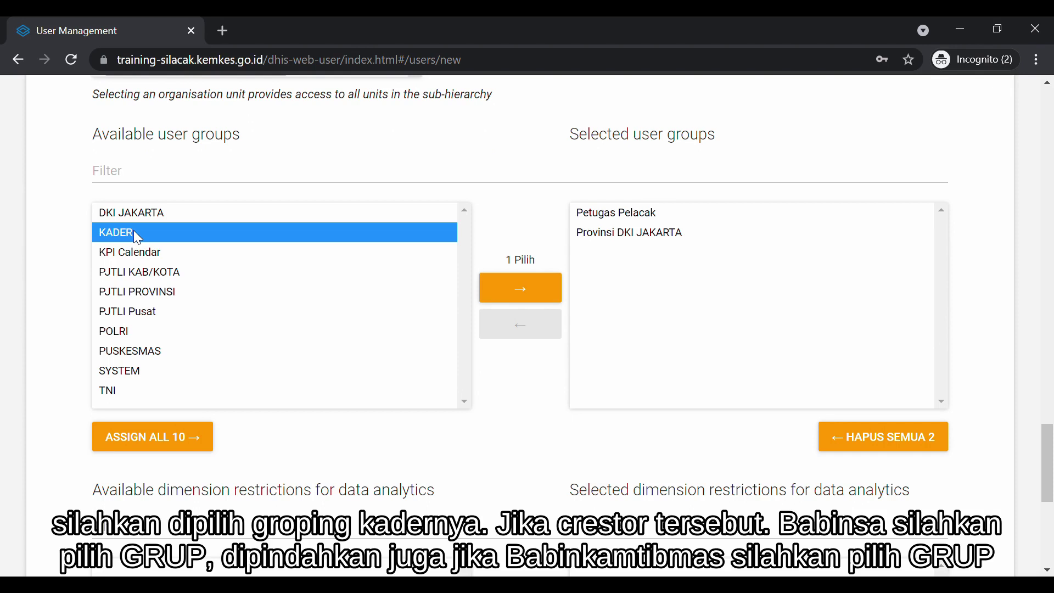
{"action": "left_click", "coordinate": [150, 391]}
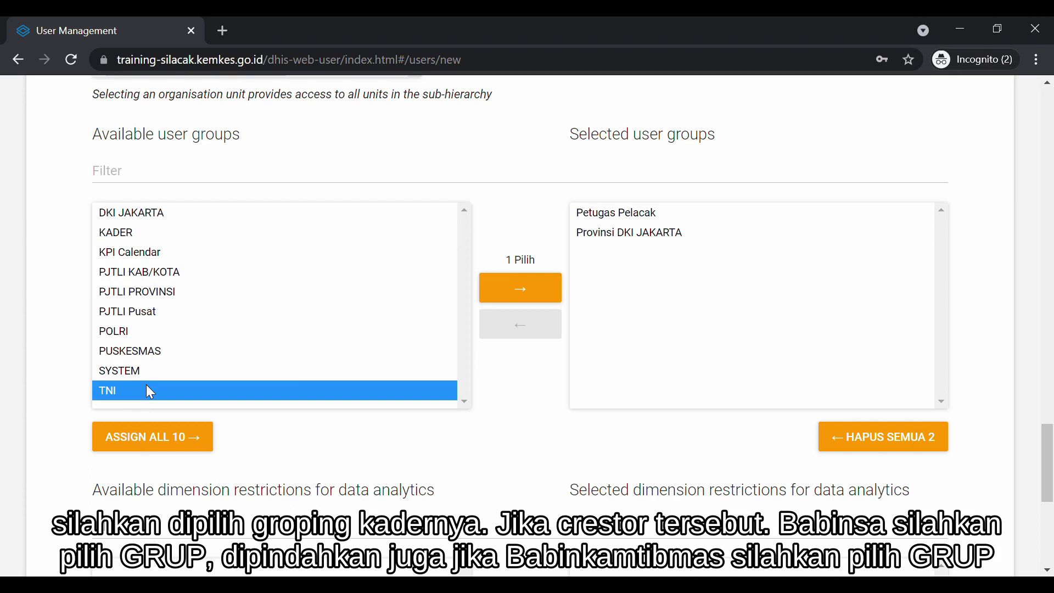
{"action": "double_click", "coordinate": [150, 392]}
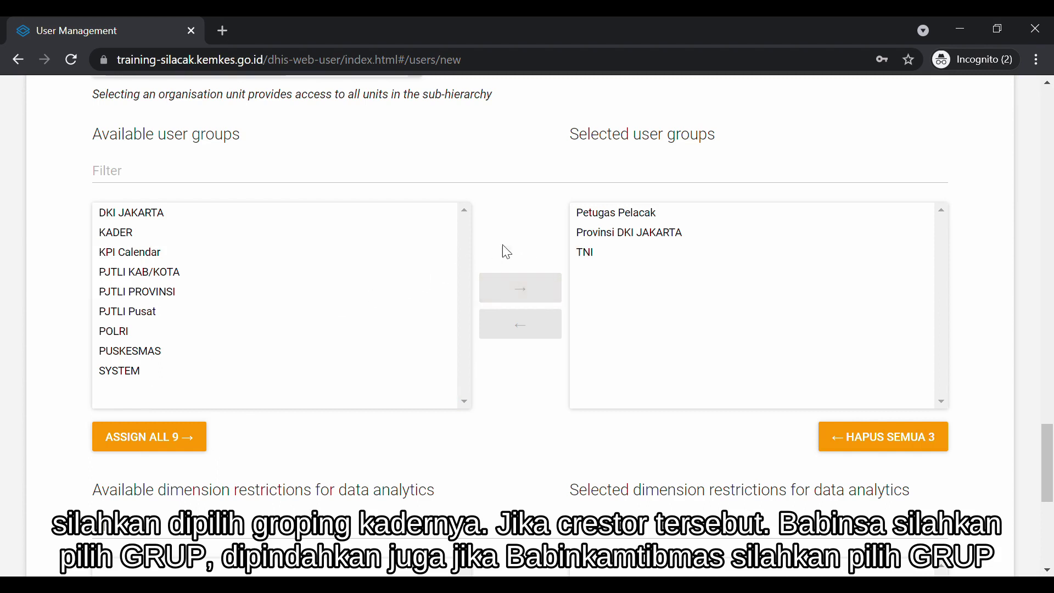
{"action": "double_click", "coordinate": [588, 251]}
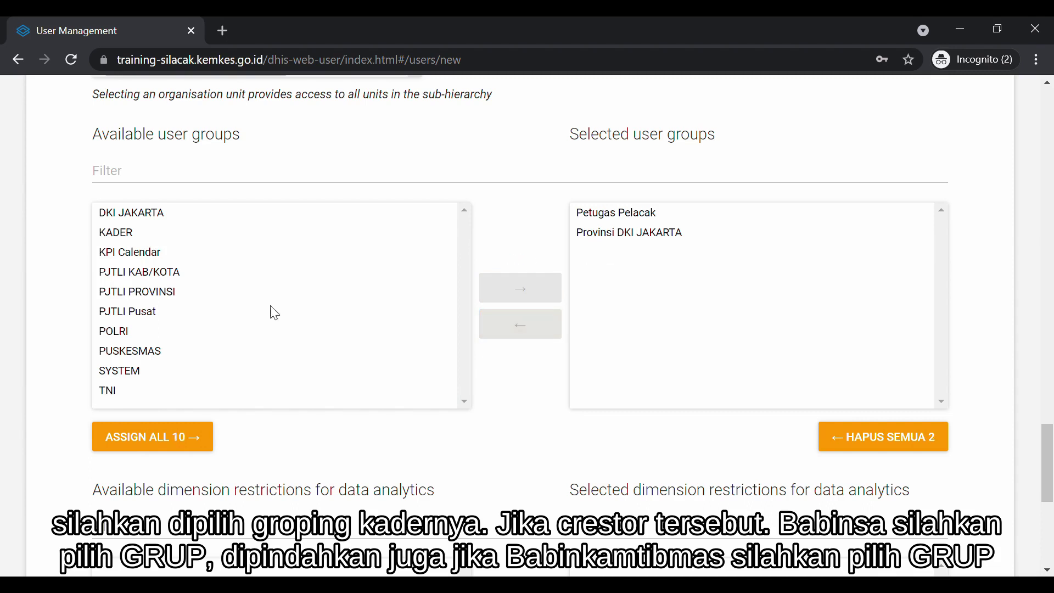
{"action": "double_click", "coordinate": [124, 333]}
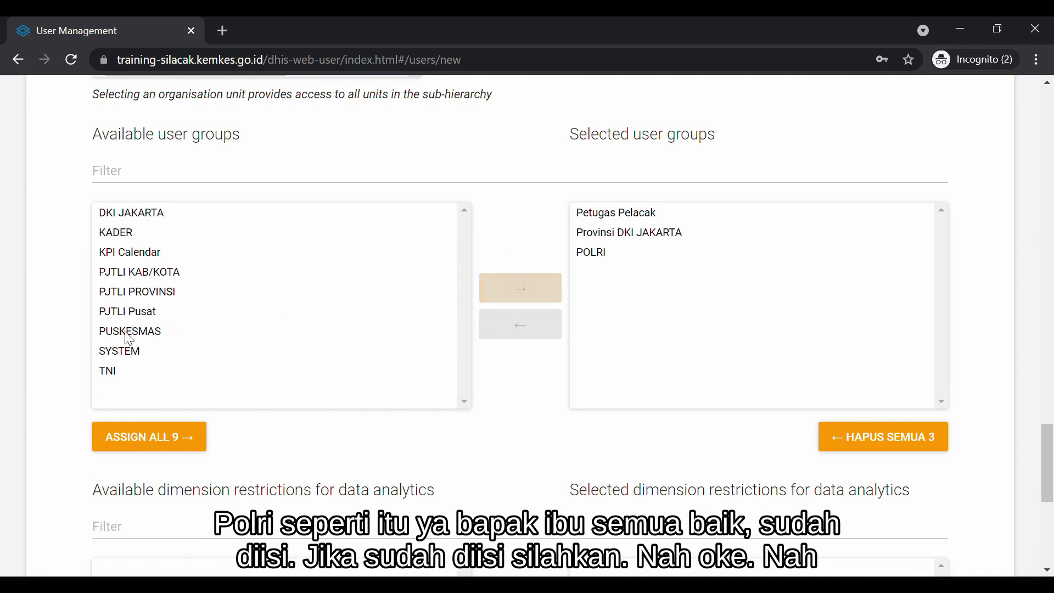
{"action": "double_click", "coordinate": [604, 252]}
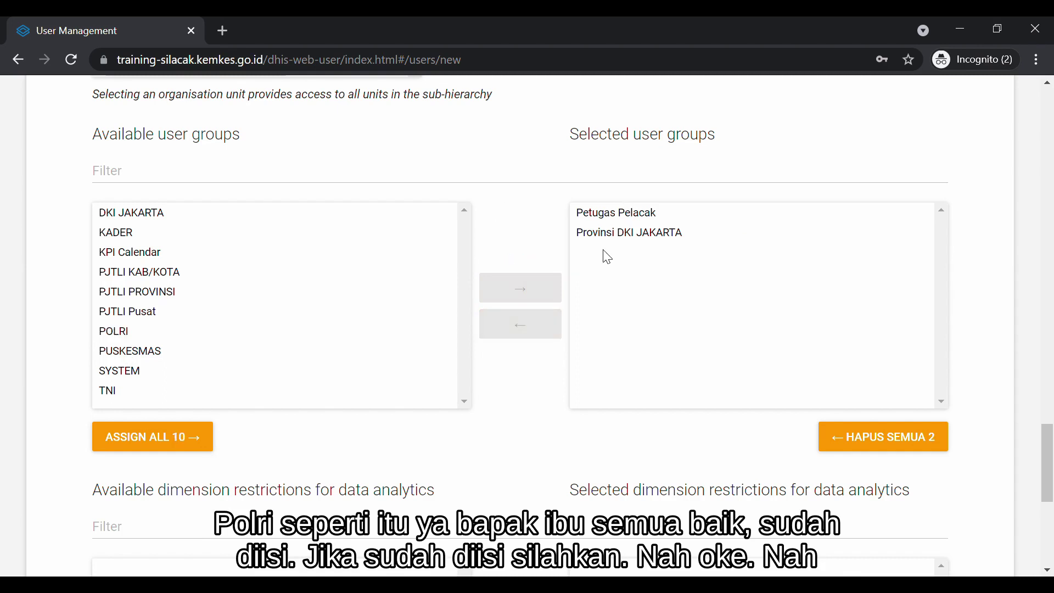
- Save the new user with its two user groups
{"action": "scroll", "coordinate": [433, 462], "scroll_direction": "down", "scroll_amount": 1}
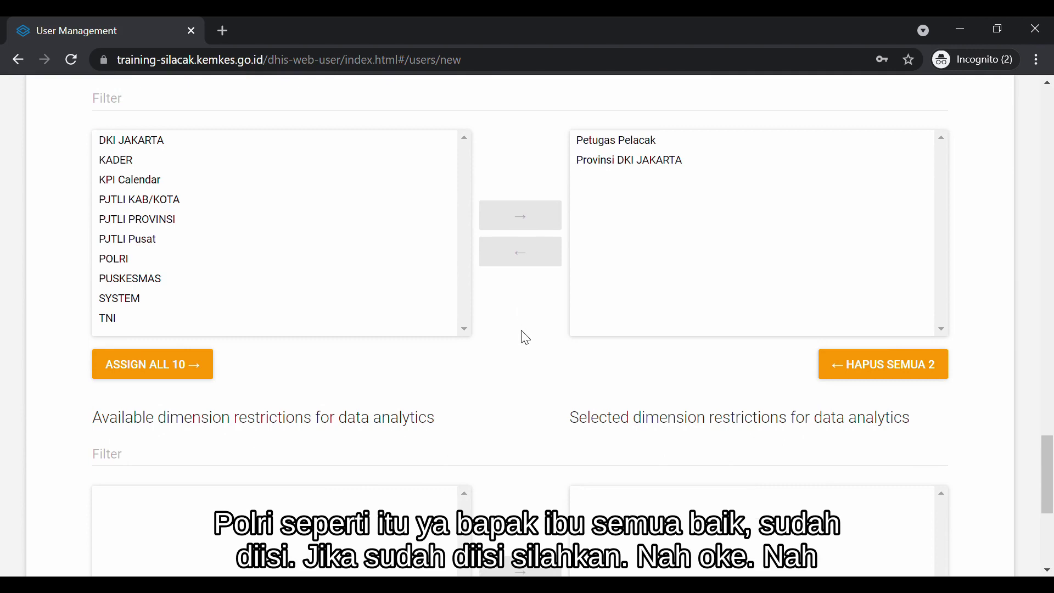
{"action": "scroll", "coordinate": [523, 337], "scroll_direction": "down", "scroll_amount": 5}
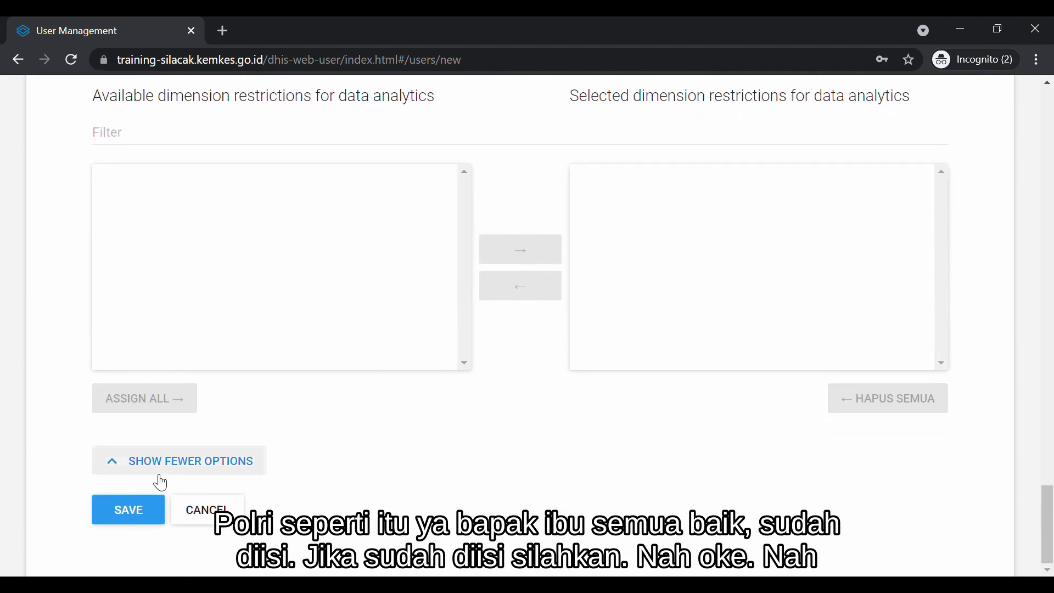
{"action": "left_click", "coordinate": [145, 506]}
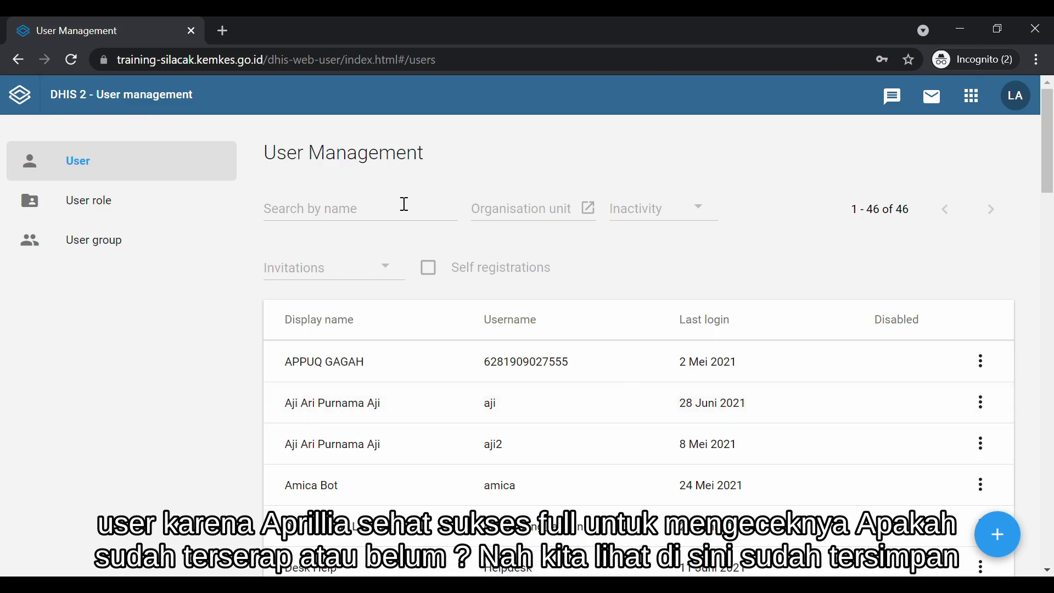
- Search the user list by the new user's name until only that account (1 of 1) remains
{"action": "left_click", "coordinate": [405, 205]}
{"action": "type", "text": "karina"}
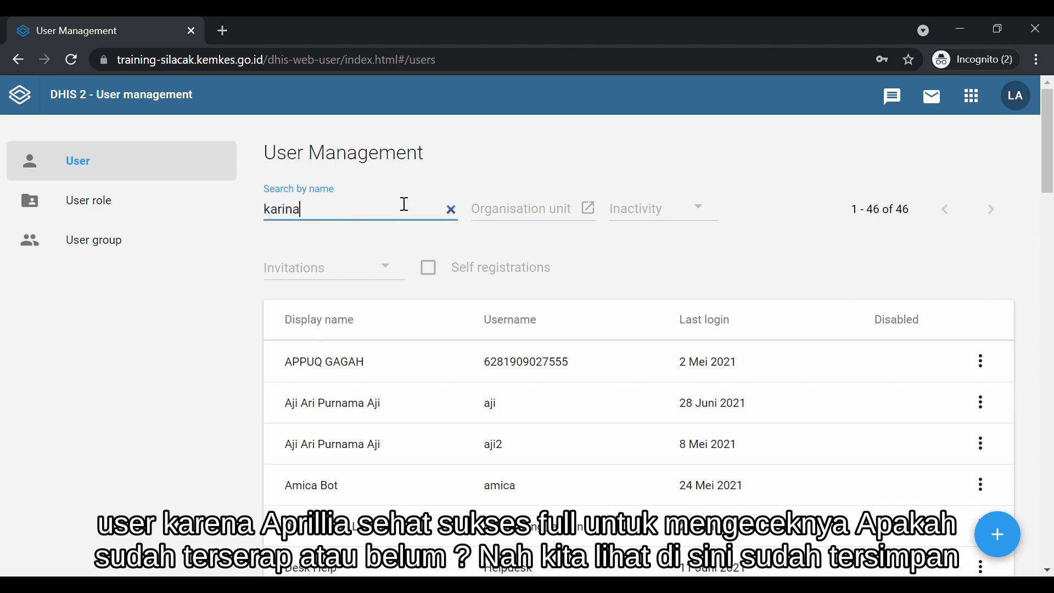
{"action": "key", "text": "BackSpace"}
{"action": "key", "text": "BackSpace"}
{"action": "key", "text": "BackSpace"}
{"action": "key", "text": "BackSpace"}
{"action": "key", "text": "BackSpace"}
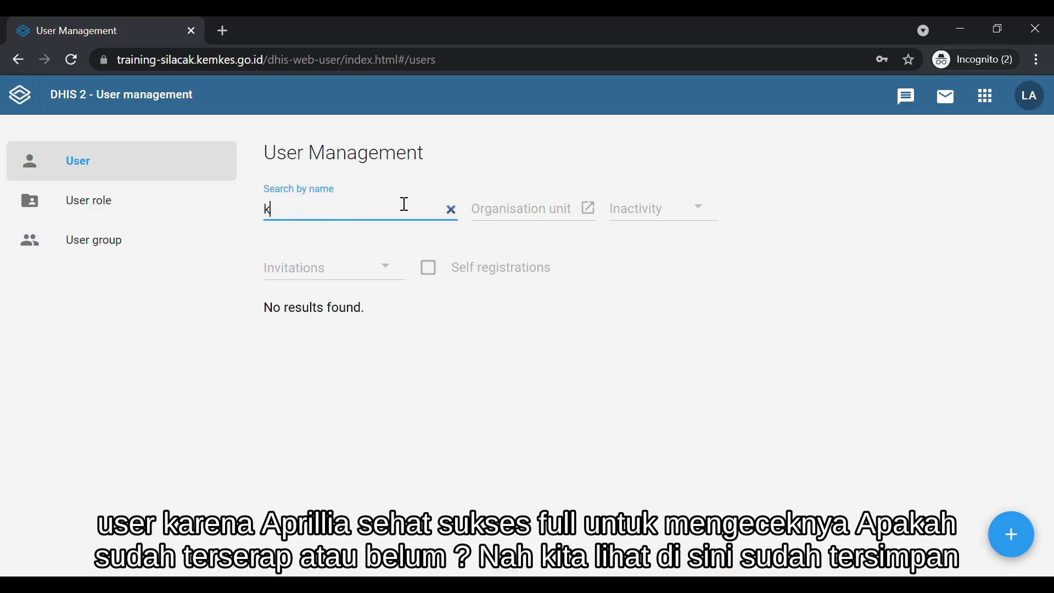
{"action": "type", "text": "ar"}
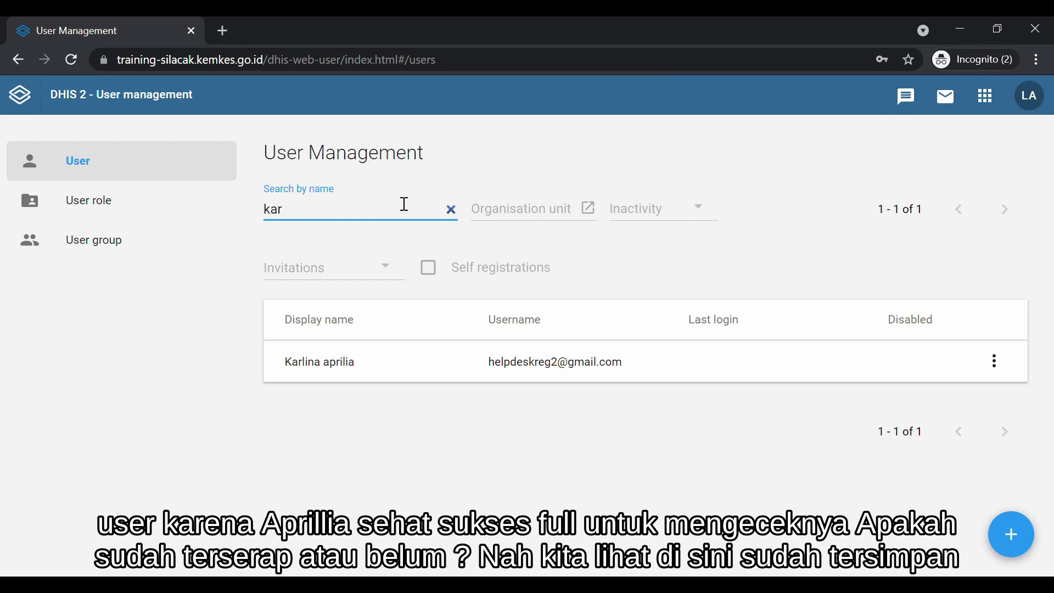